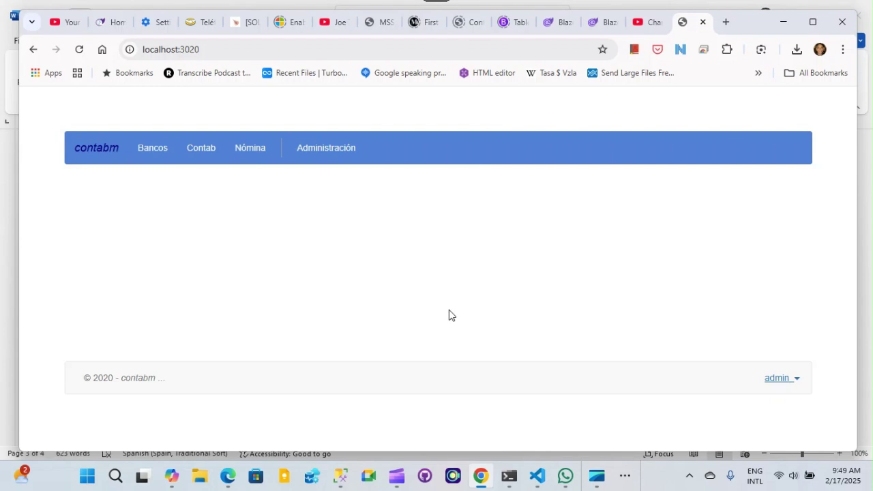
Step: In the Bancos module, apply the existing Facturas filter and open the supplier's listed invoice
{"action": "left_click", "coordinate": [150, 143]}
{"action": "left_click", "coordinate": [246, 114]}
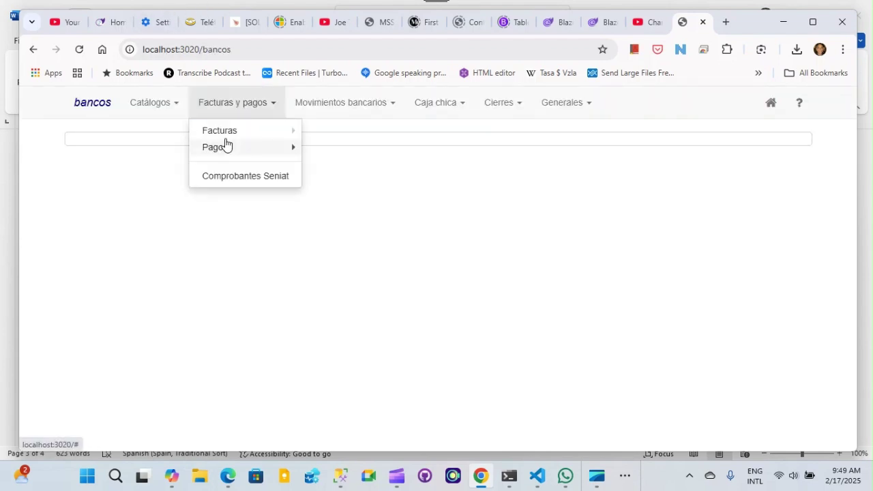
{"action": "mouse_move", "coordinate": [230, 136]}
{"action": "left_click", "coordinate": [374, 131]}
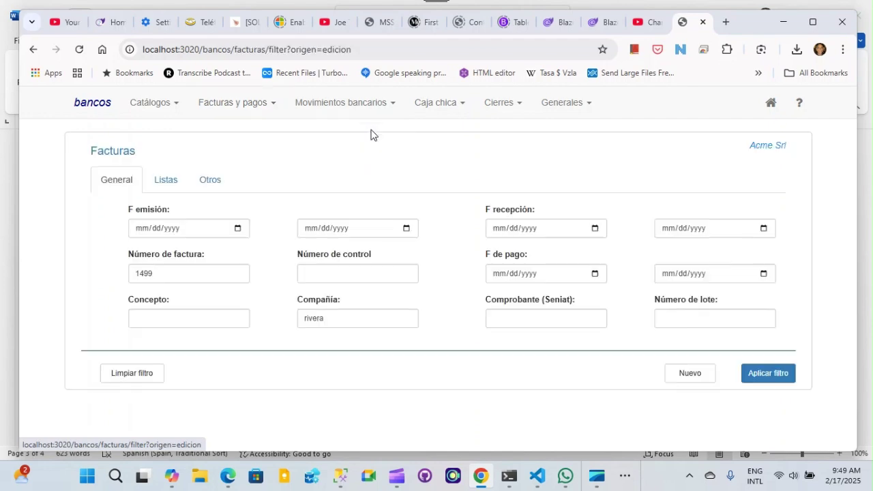
{"action": "left_click", "coordinate": [756, 373]}
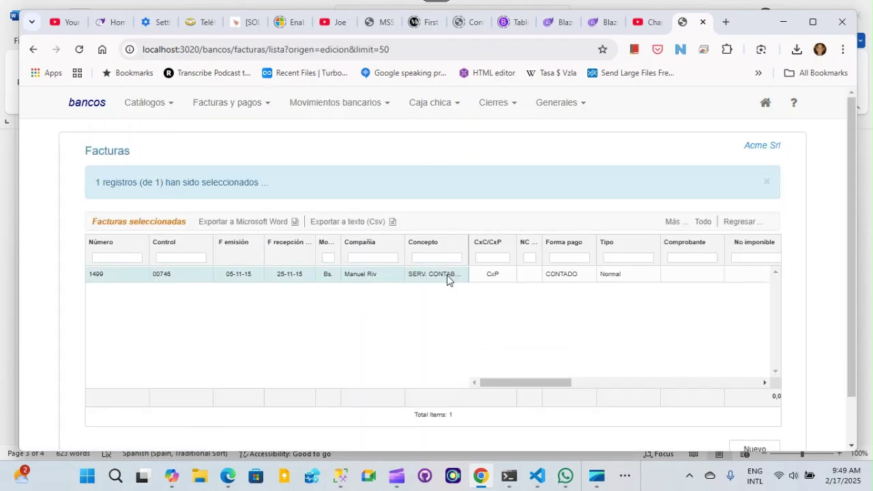
{"action": "double_click", "coordinate": [447, 275]}
Step: Delete the invoice's existing Impuesto Iva line, run Determinar for its taxes and retentions, and select the Retención Islr line
{"action": "scroll", "coordinate": [449, 270], "scroll_direction": "down", "scroll_amount": 10}
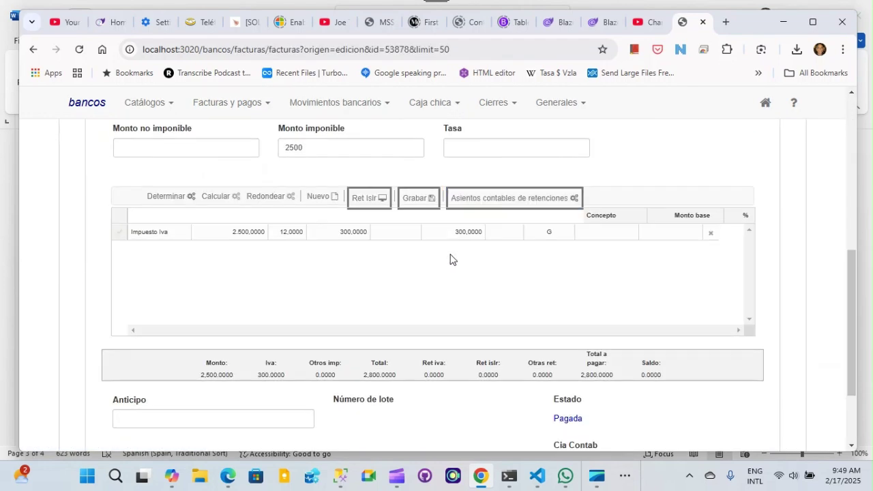
{"action": "left_click", "coordinate": [711, 232]}
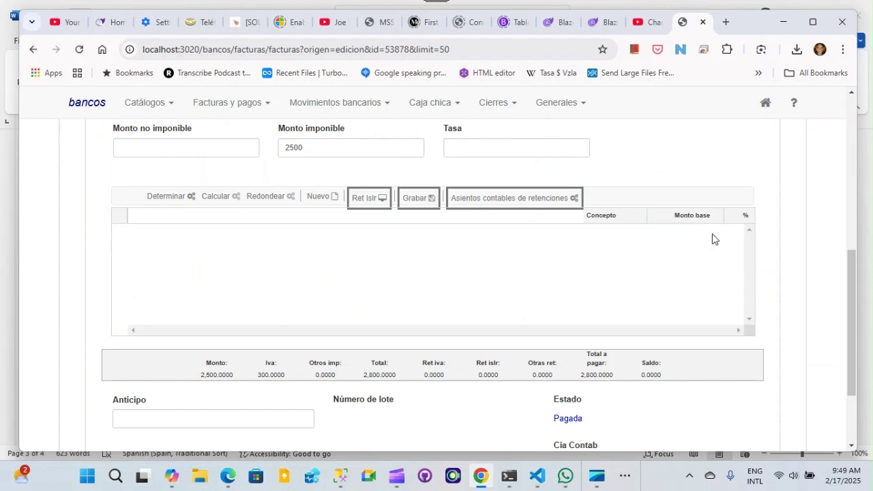
{"action": "left_click", "coordinate": [164, 199]}
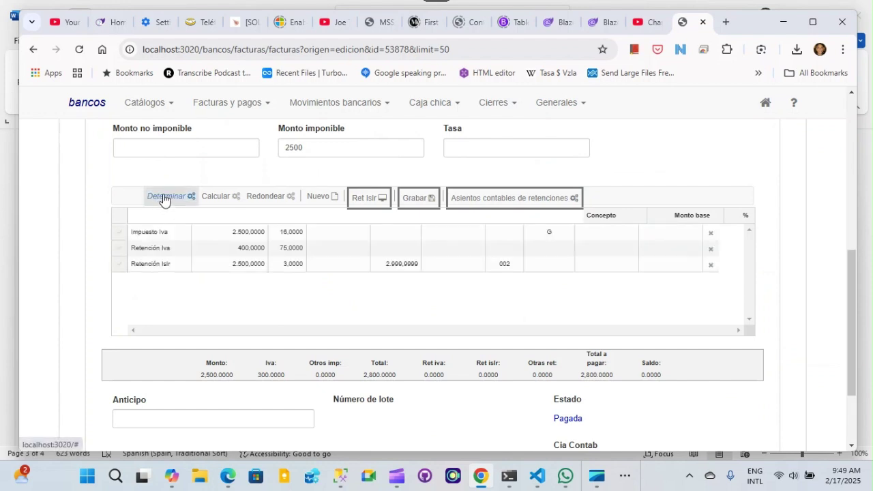
{"action": "left_click", "coordinate": [164, 198]}
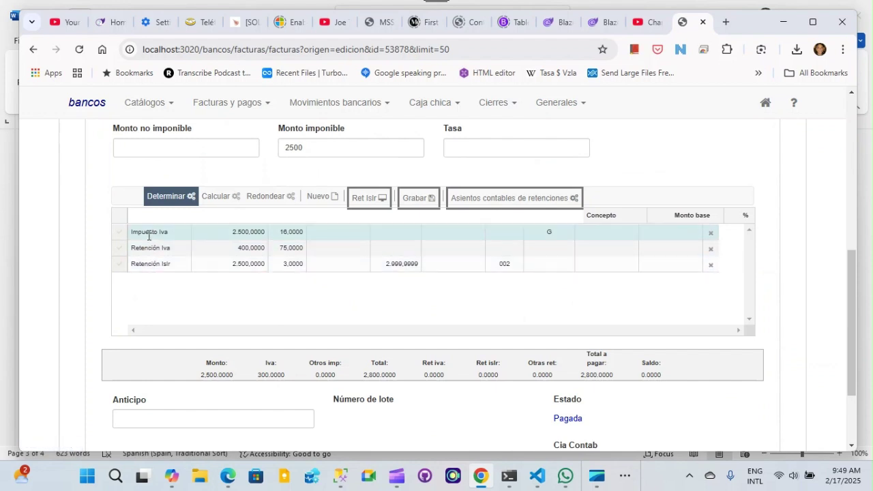
{"action": "left_click", "coordinate": [120, 267]}
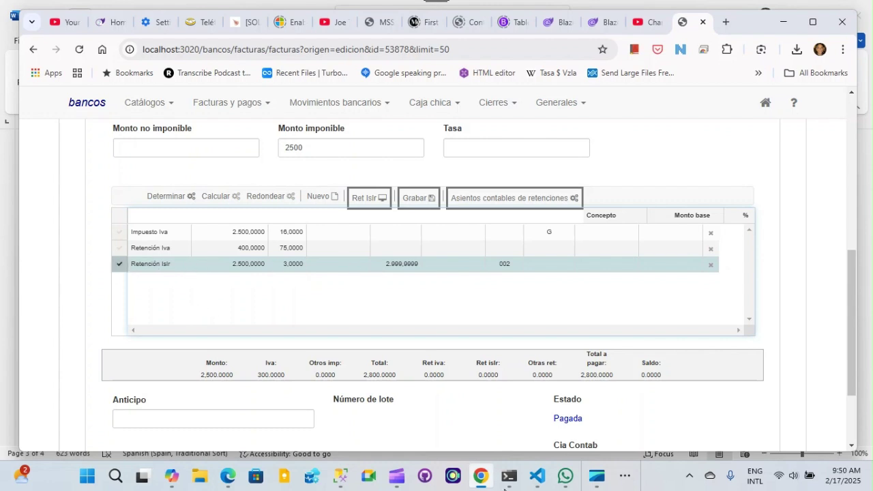
Step: Switch to the Word document and examine the requirements listed under Retención sobre Islr
{"action": "mouse_move", "coordinate": [479, 483]}
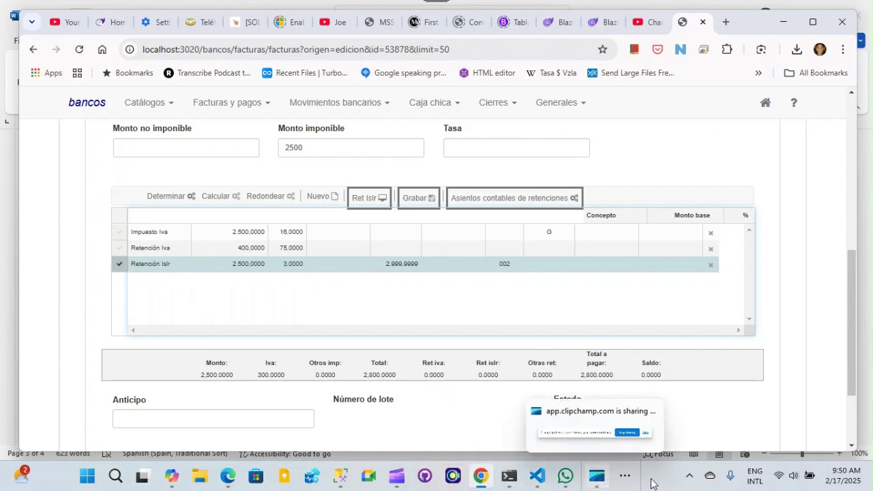
{"action": "left_click", "coordinate": [624, 478]}
{"action": "left_click", "coordinate": [598, 437]}
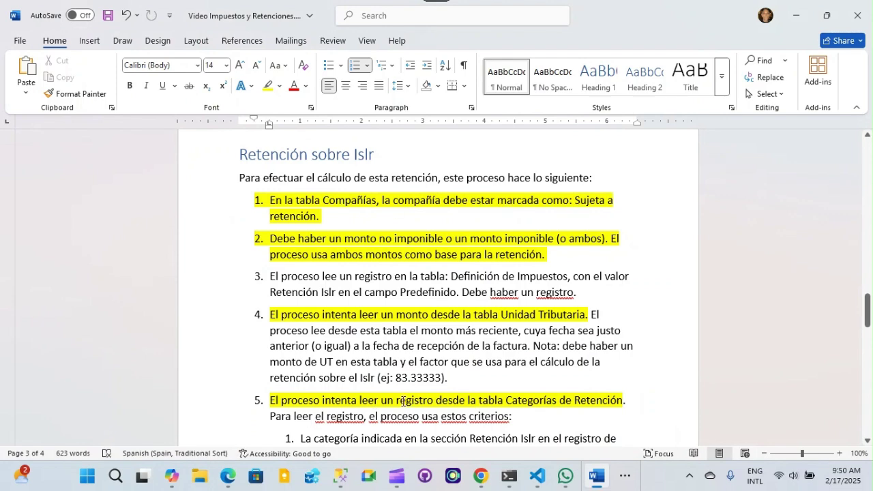
Step: Back in the browser, open the supplier's record in Proveedores y clientes and check its Retención islr settings
{"action": "left_click", "coordinate": [481, 477]}
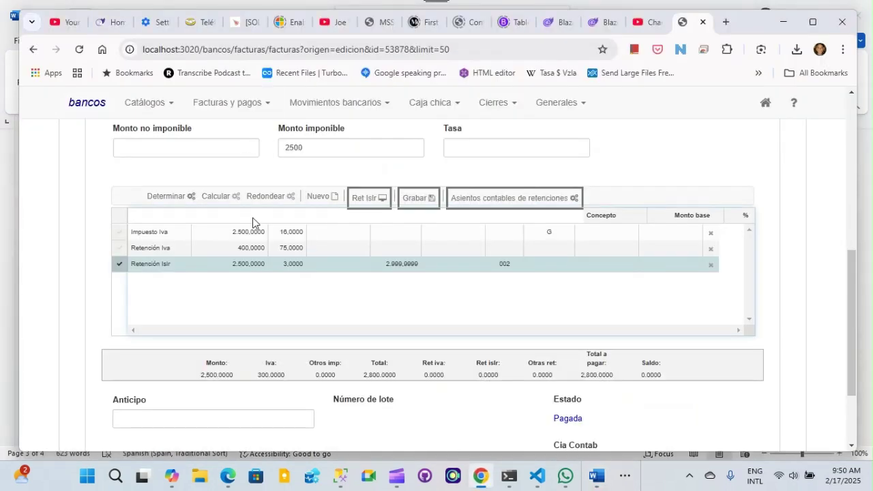
{"action": "scroll", "coordinate": [252, 218], "scroll_direction": "up", "scroll_amount": 5}
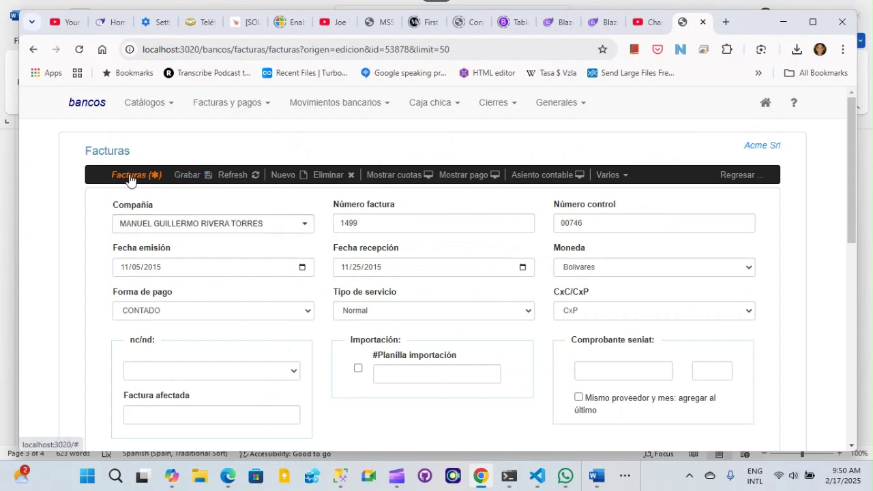
{"action": "left_click", "coordinate": [165, 110]}
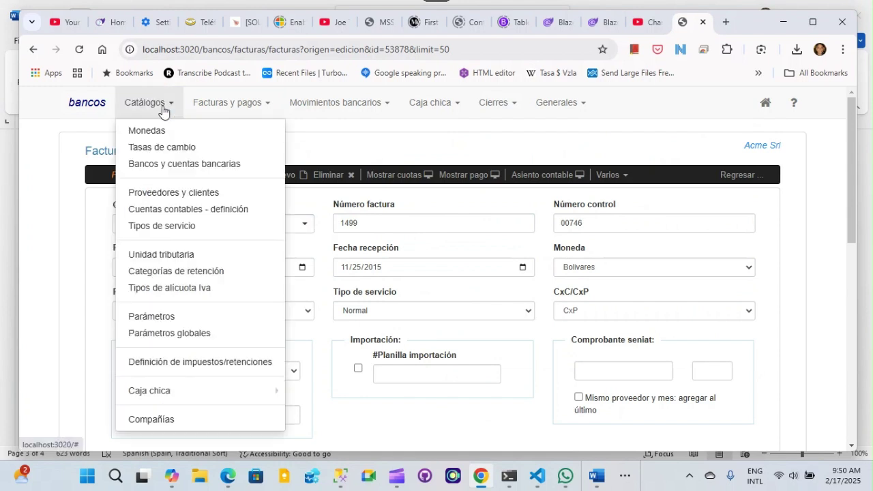
{"action": "left_click", "coordinate": [174, 192]}
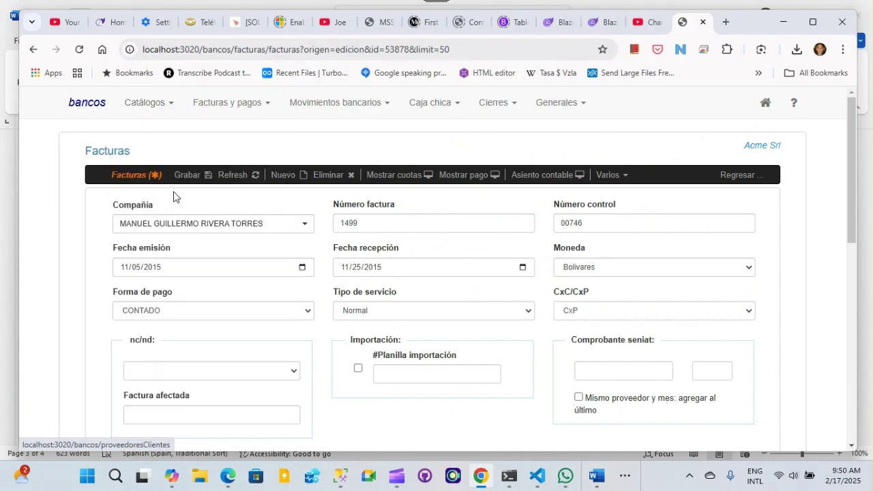
{"action": "left_click", "coordinate": [761, 280]}
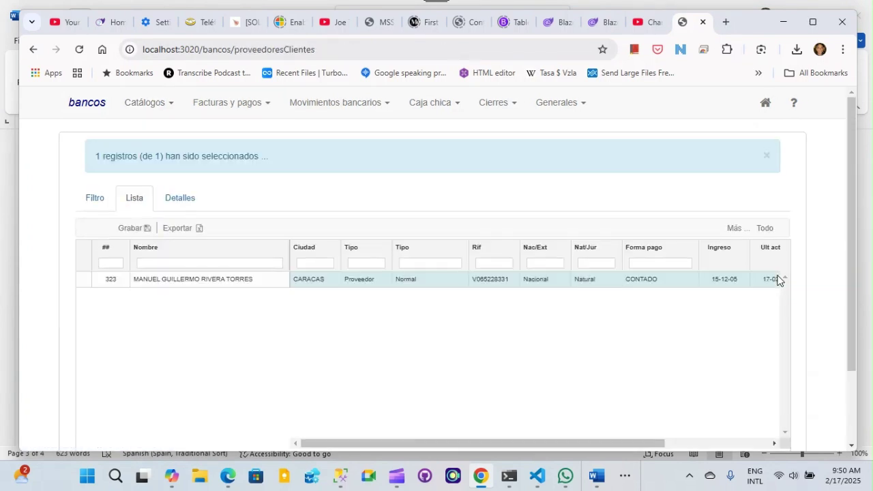
{"action": "left_click", "coordinate": [413, 290]}
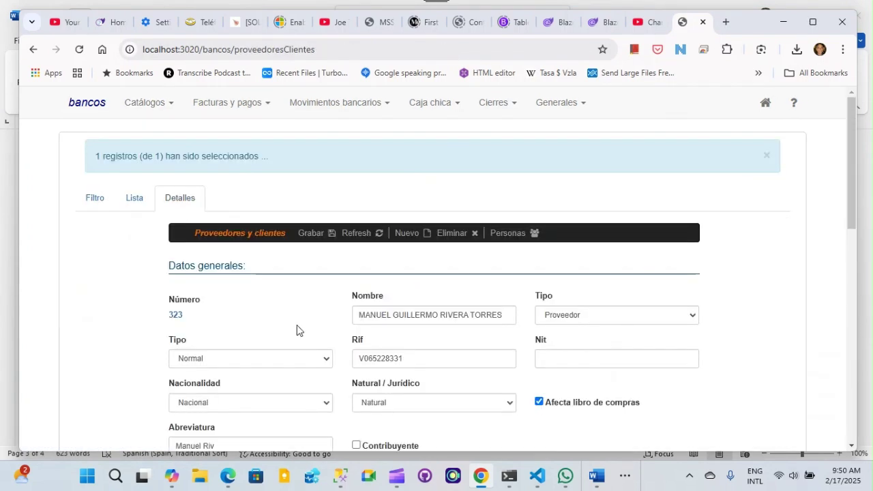
{"action": "scroll", "coordinate": [298, 332], "scroll_direction": "down", "scroll_amount": 4}
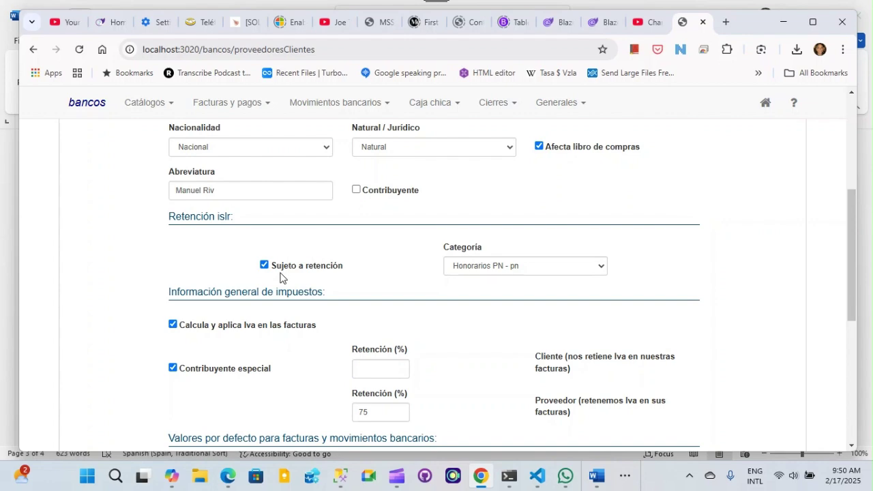
Step: Review the Islr retention requirements in Word again and reopen the supplier's invoice from Facturas in the browser
{"action": "left_click", "coordinate": [596, 476]}
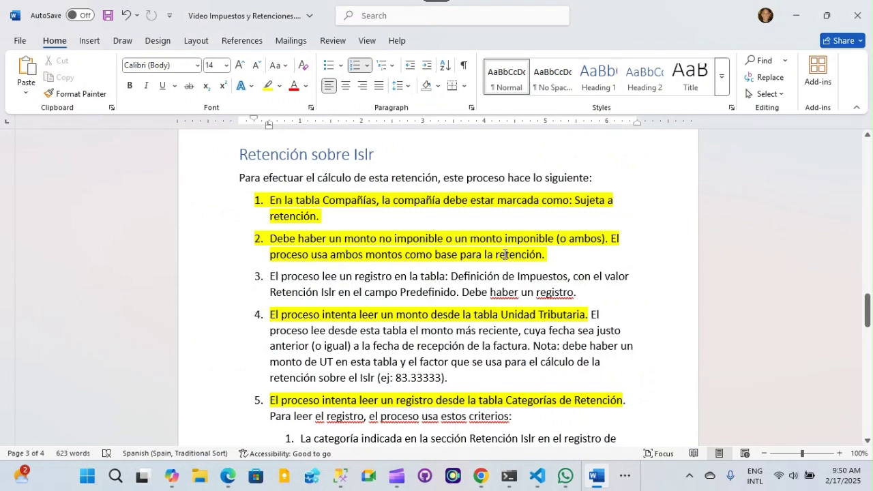
{"action": "left_click", "coordinate": [483, 478]}
{"action": "scroll", "coordinate": [317, 189], "scroll_direction": "up", "scroll_amount": 4}
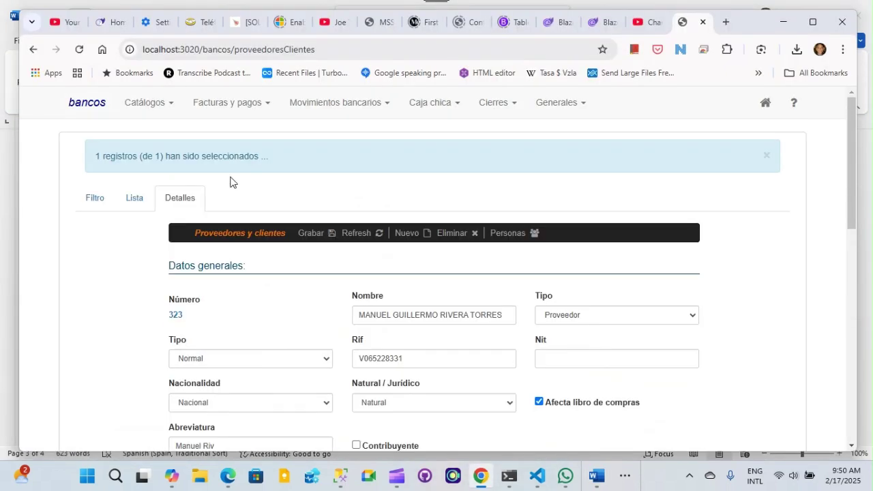
{"action": "left_click", "coordinate": [225, 106]}
{"action": "mouse_move", "coordinate": [220, 127]}
{"action": "left_click", "coordinate": [341, 129]}
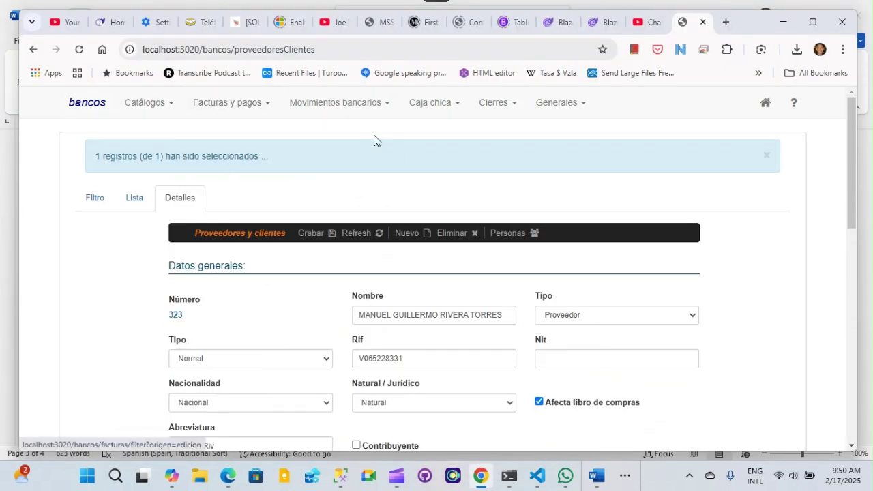
{"action": "left_click", "coordinate": [773, 375]}
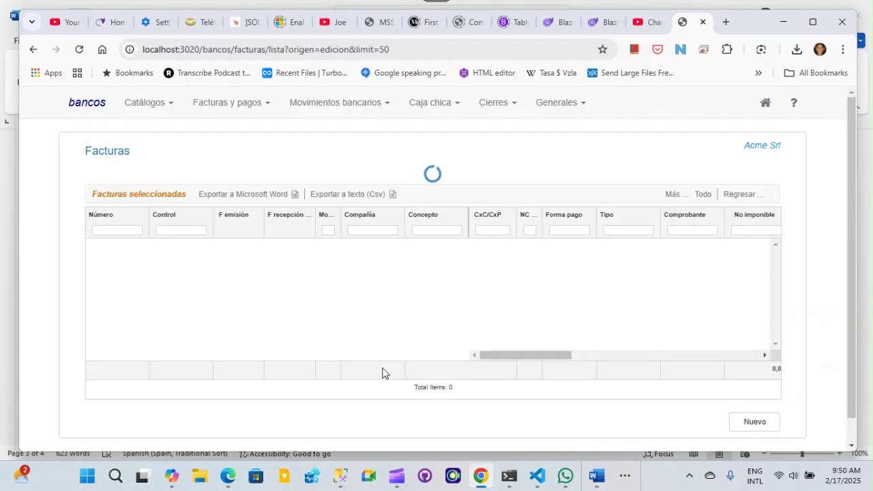
{"action": "double_click", "coordinate": [361, 276]}
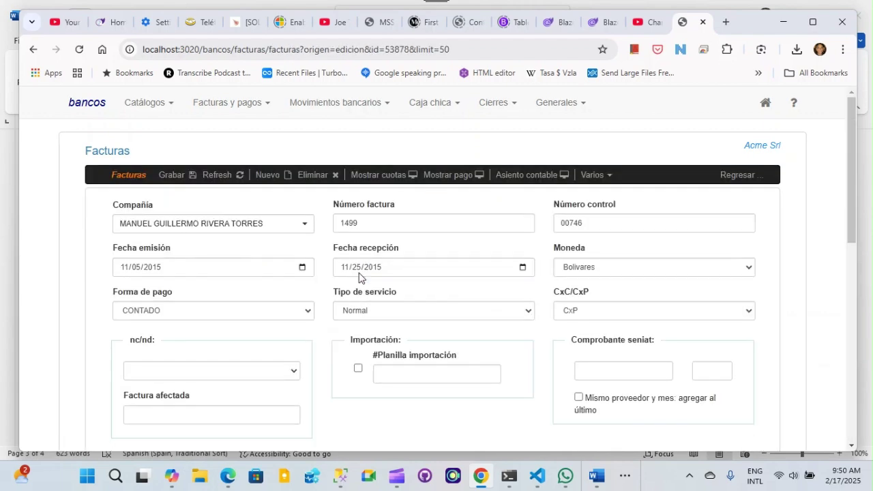
Step: Check the invoice's Monto imponible, delete the Impuesto Iva line, and run Determinar for the taxes and retentions
{"action": "scroll", "coordinate": [362, 277], "scroll_direction": "down", "scroll_amount": 5}
{"action": "scroll", "coordinate": [361, 278], "scroll_direction": "up", "scroll_amount": 2}
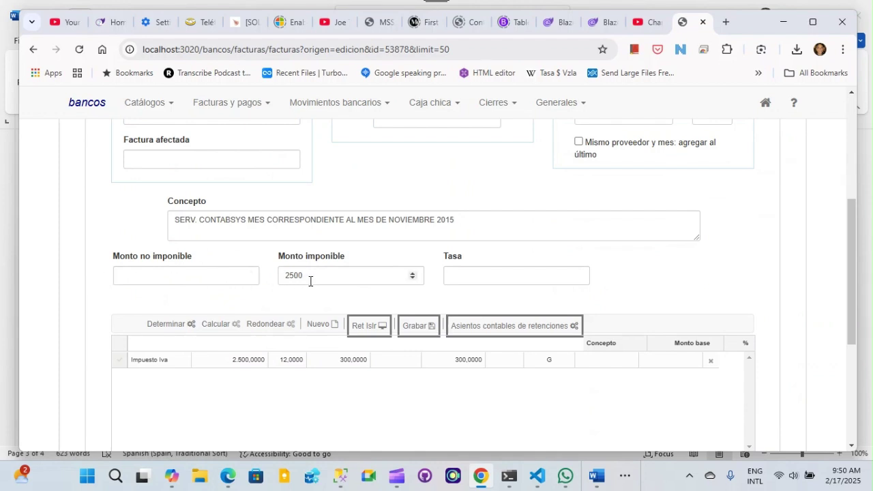
{"action": "left_click_drag", "start_coordinate": [319, 277], "coordinate": [283, 275]}
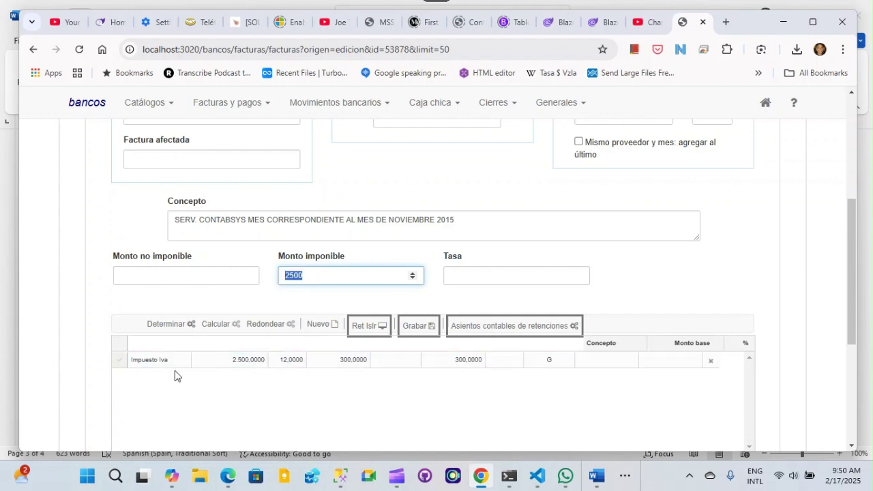
{"action": "left_click", "coordinate": [711, 360]}
{"action": "left_click", "coordinate": [163, 328]}
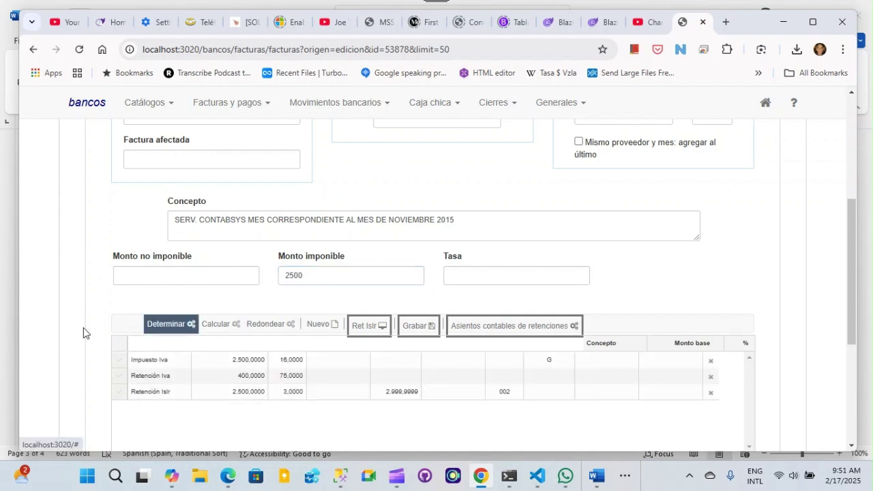
Step: Set the invoice's Monto no imponible to 2500
{"action": "scroll", "coordinate": [85, 320], "scroll_direction": "down", "scroll_amount": 1}
{"action": "double_click", "coordinate": [311, 210]}
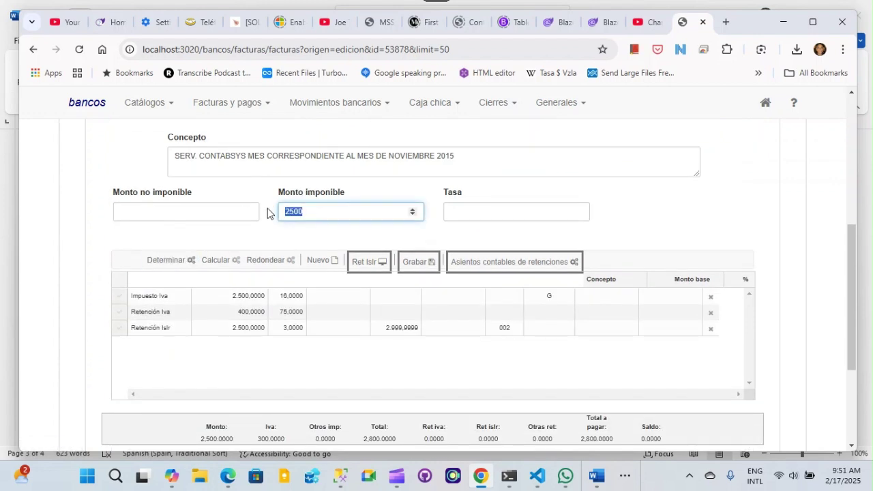
{"action": "left_click", "coordinate": [123, 212]}
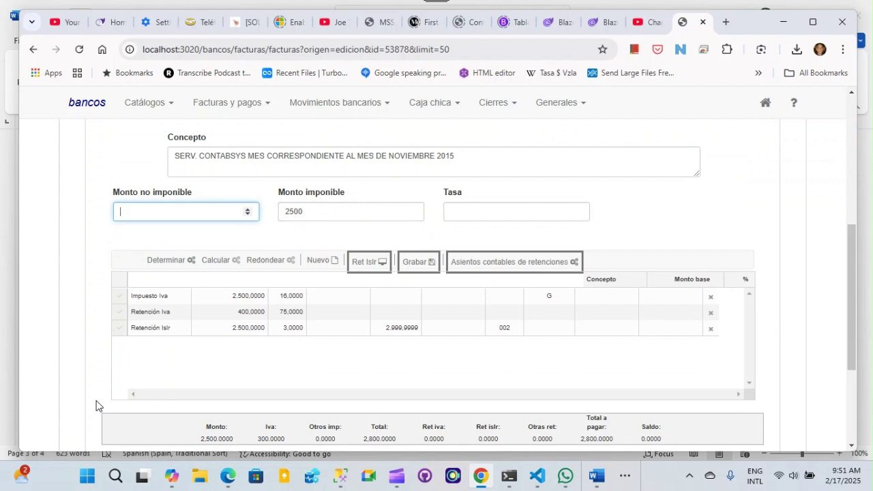
{"action": "type", "text": "2500"}
{"action": "key", "text": "Tab"}
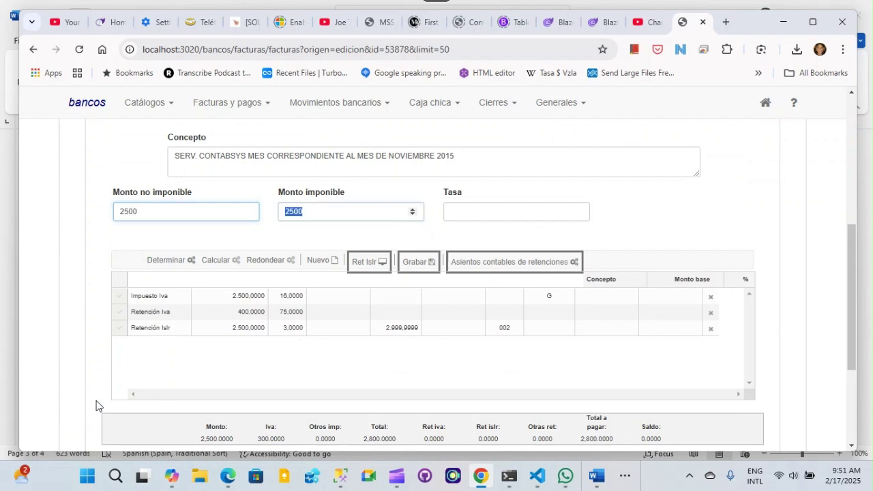
Step: Delete the Impuesto Iva, Retención Iva and Retención Islr lines and run Determinar again with both amounts
{"action": "left_click", "coordinate": [711, 298]}
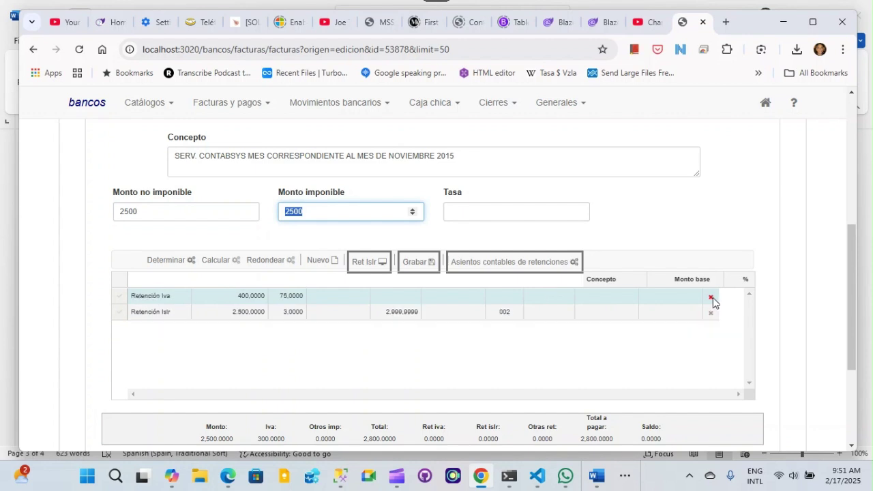
{"action": "left_click", "coordinate": [711, 298]}
{"action": "left_click", "coordinate": [711, 297]}
{"action": "left_click", "coordinate": [171, 265]}
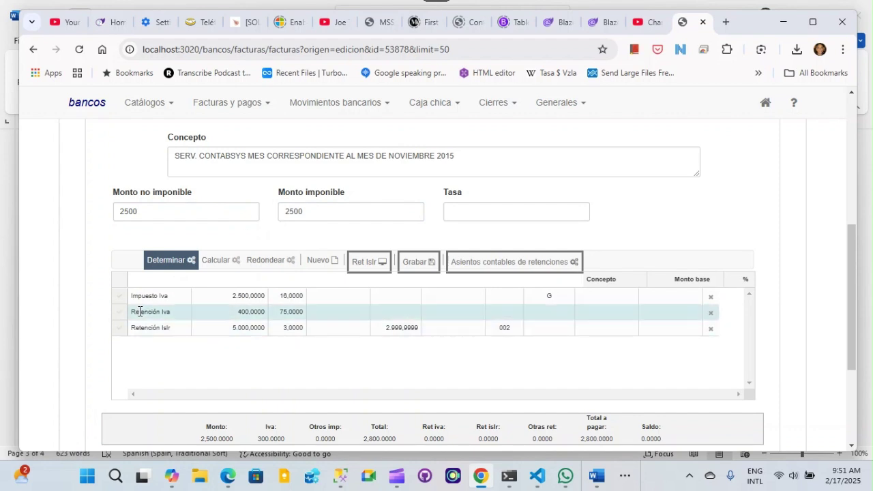
Step: Set the Monto no imponible to 3800, run Determinar again, and check the Retención Islr line's base amount
{"action": "double_click", "coordinate": [301, 211]}
{"action": "left_click_drag", "start_coordinate": [301, 212], "coordinate": [330, 213]}
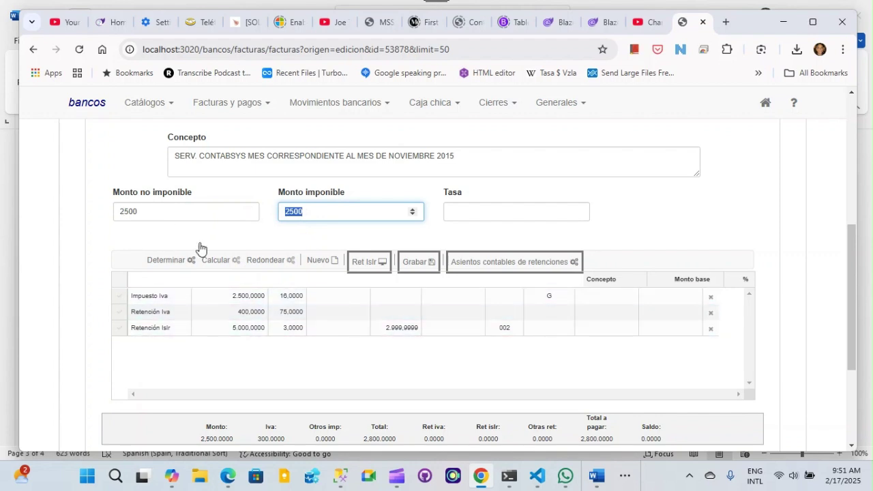
{"action": "left_click", "coordinate": [175, 217]}
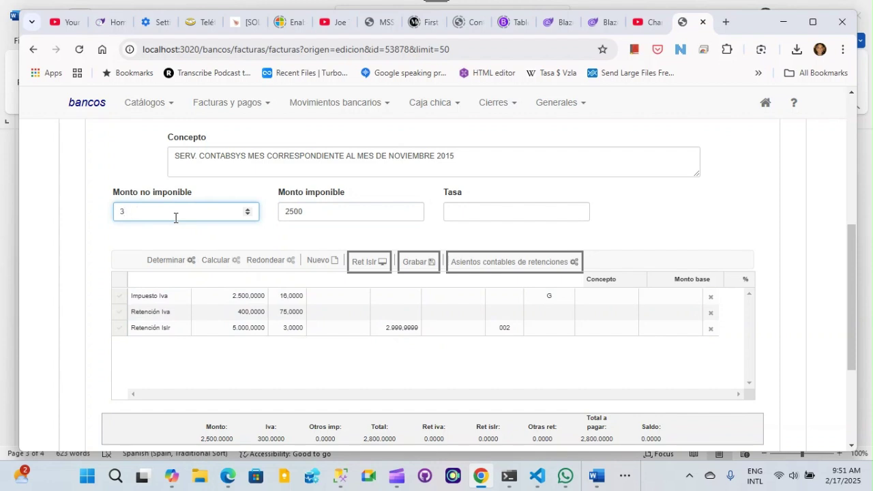
{"action": "key", "text": "Tab"}
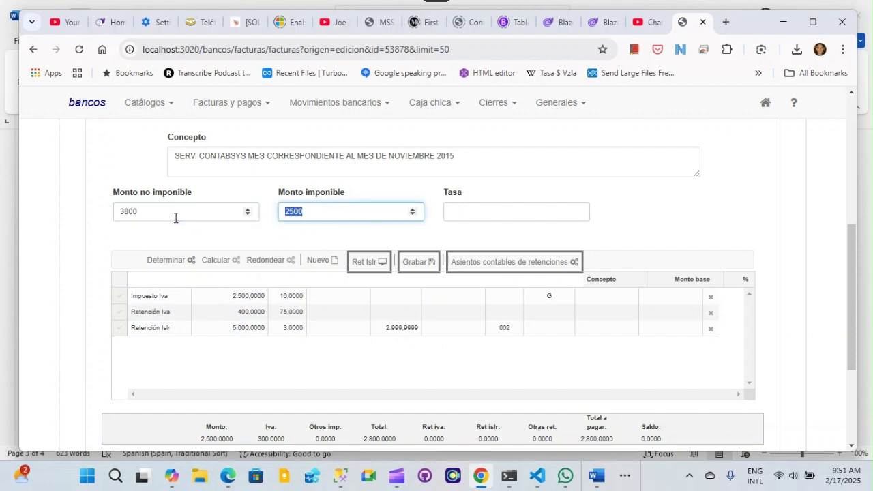
{"action": "left_click", "coordinate": [170, 264]}
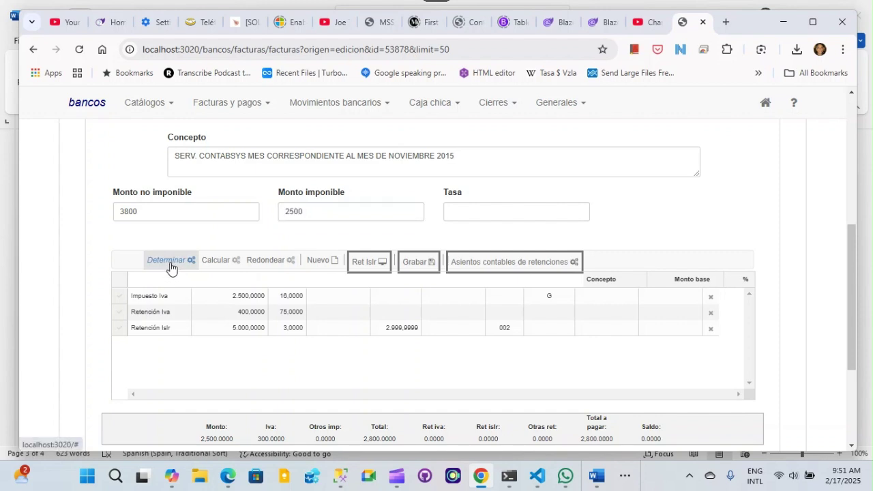
{"action": "double_click", "coordinate": [144, 328]}
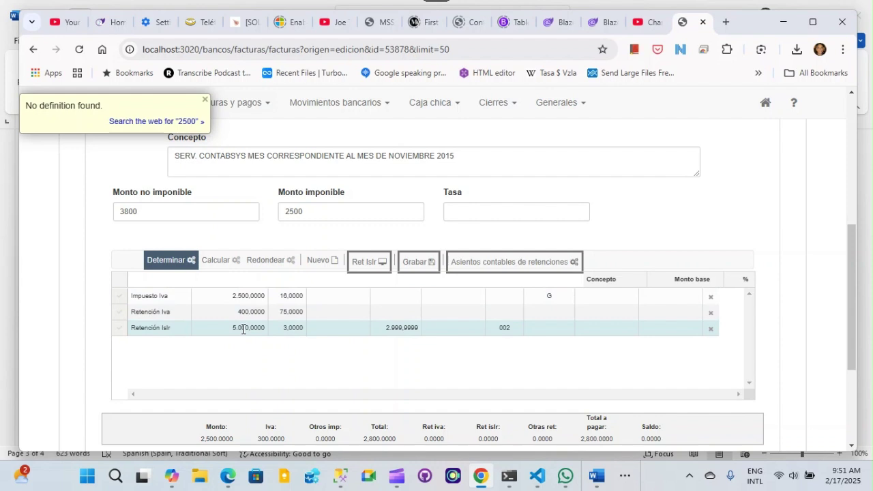
Step: Delete all tax and retention lines, run Determinar again, and check the Monto no imponible and Monto imponible against the retention base
{"action": "left_click", "coordinate": [711, 298]}
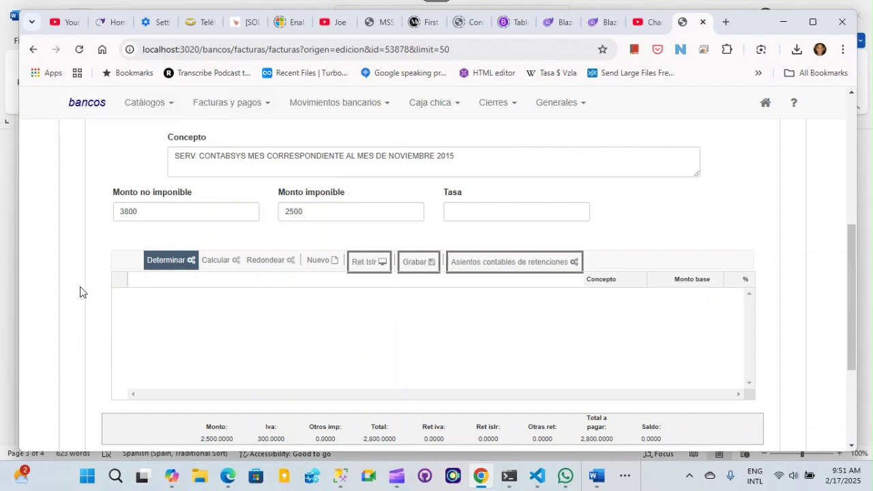
{"action": "left_click", "coordinate": [166, 260]}
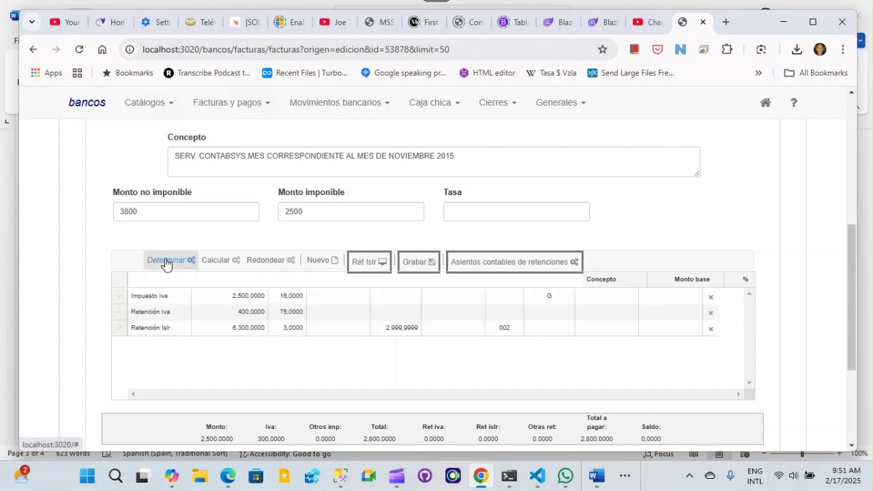
{"action": "double_click", "coordinate": [118, 210]}
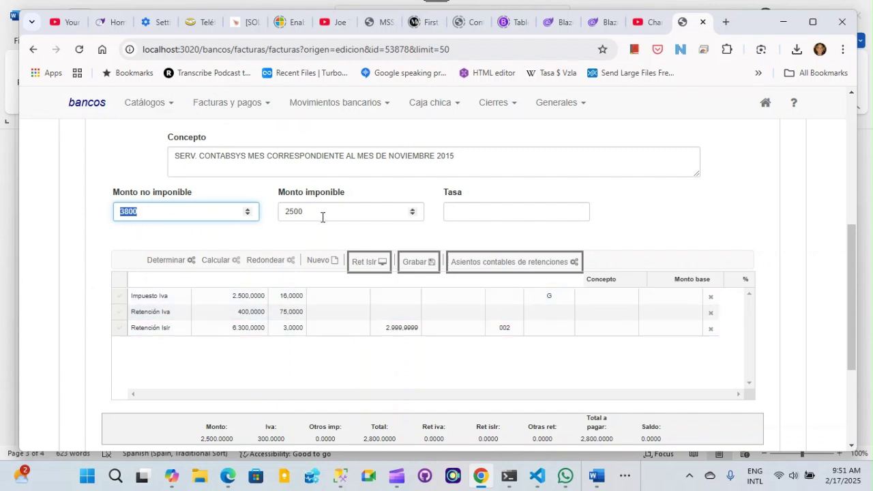
{"action": "left_click_drag", "start_coordinate": [304, 212], "coordinate": [143, 208]}
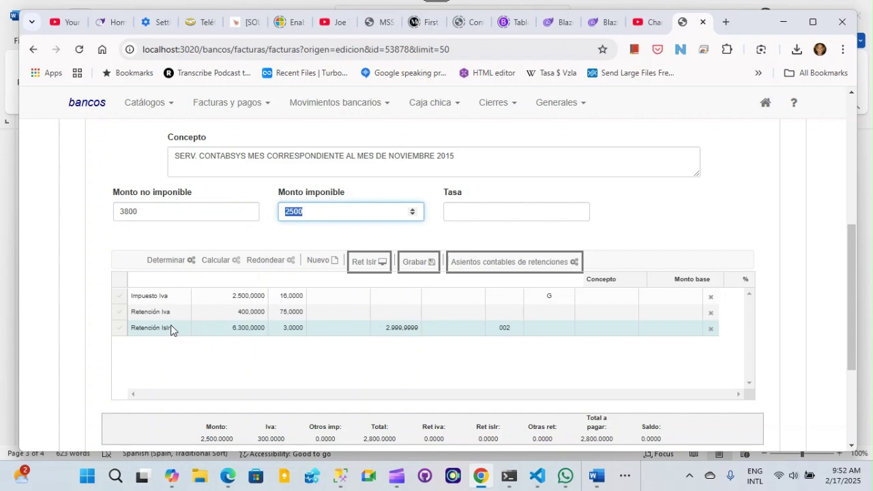
Step: Delete the Retención Islr line, set the Monto imponible to 0, and run Determinar
{"action": "left_click", "coordinate": [712, 329]}
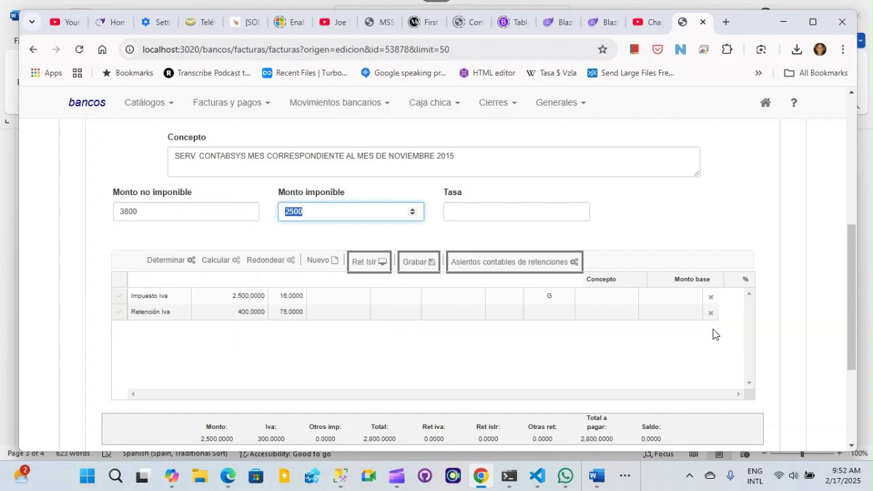
{"action": "left_click", "coordinate": [300, 211]}
{"action": "left_click_drag", "start_coordinate": [328, 210], "coordinate": [262, 217]}
{"action": "type", "text": "0"}
{"action": "key", "text": "Tab"}
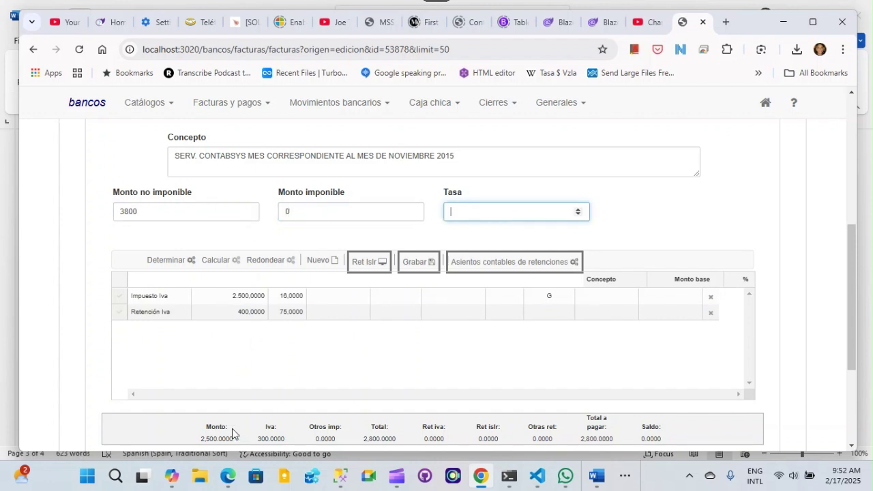
{"action": "left_click", "coordinate": [165, 265]}
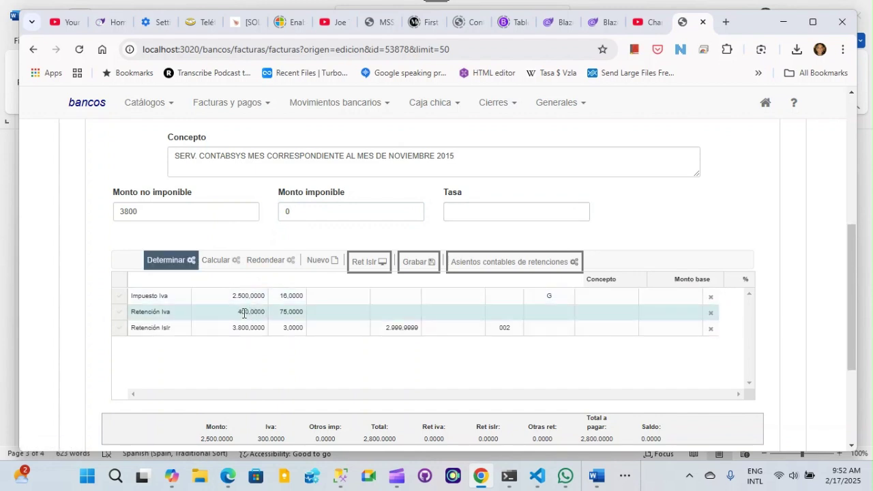
Step: Delete the Retención Iva line and run Determinar with the Monto imponible at 0
{"action": "left_click", "coordinate": [290, 212]}
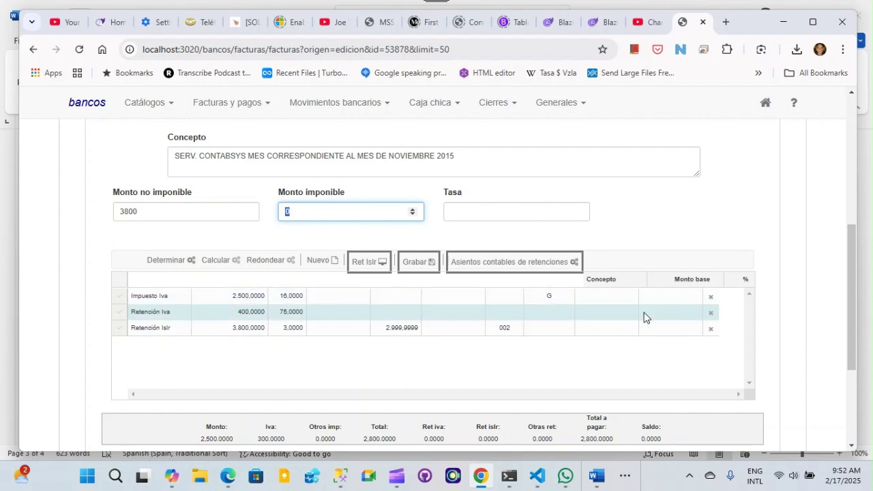
{"action": "left_click", "coordinate": [711, 314]}
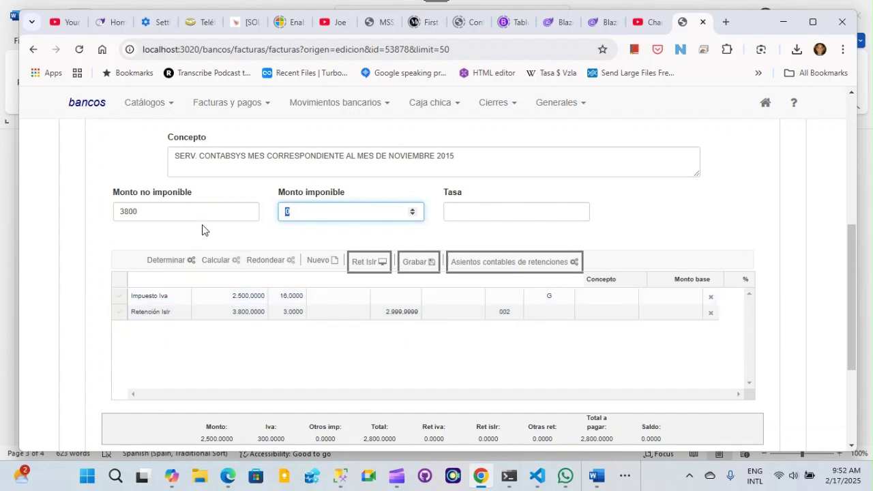
{"action": "left_click", "coordinate": [161, 262]}
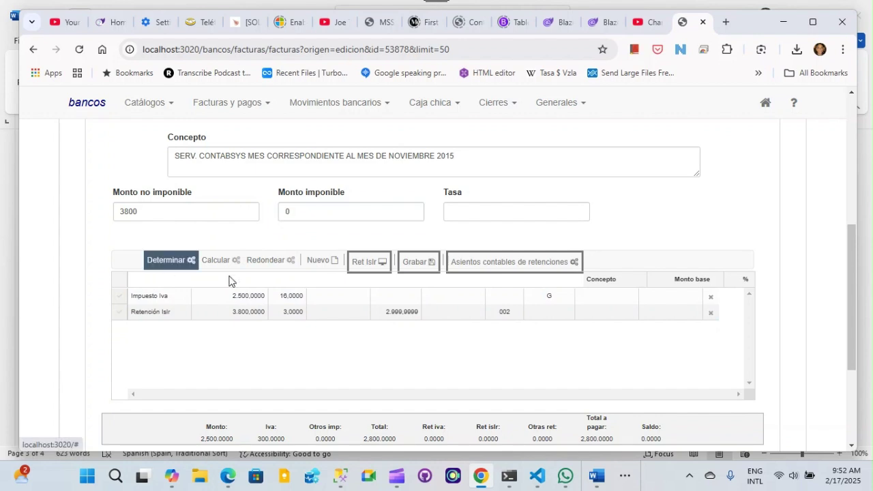
Step: Delete the remaining Retención Islr and Impuesto Iva lines and run Determinar again on the non-taxable amount
{"action": "left_click", "coordinate": [711, 314]}
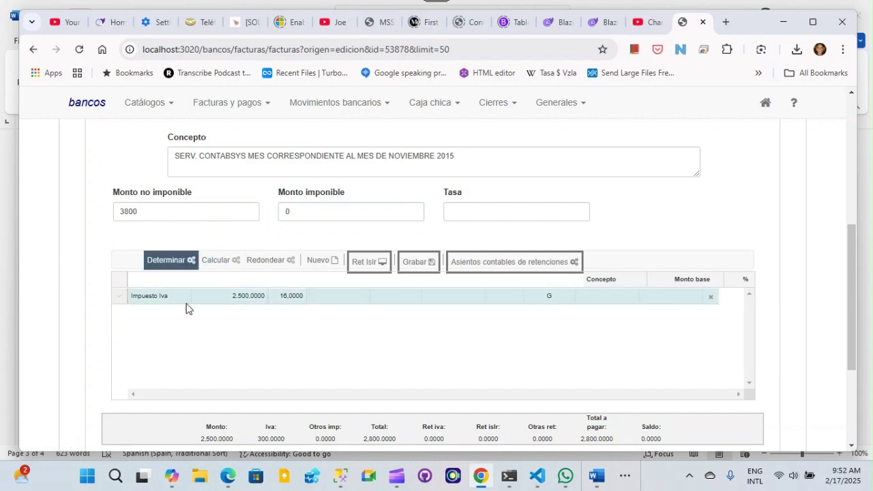
{"action": "left_click", "coordinate": [285, 212]}
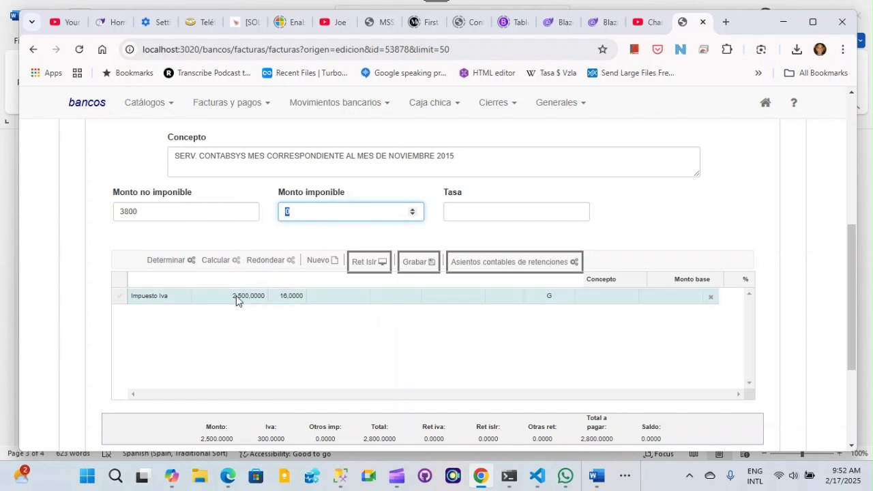
{"action": "left_click", "coordinate": [711, 299]}
{"action": "left_click", "coordinate": [154, 263]}
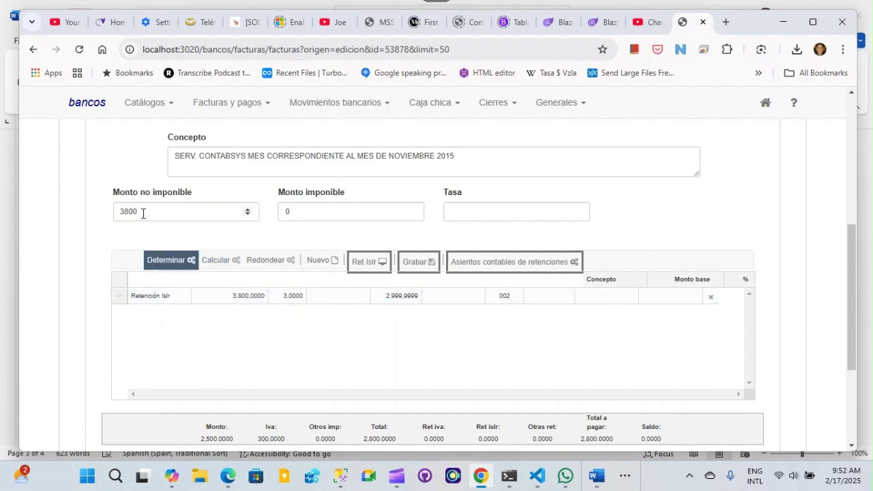
Step: Compare the invoice's Monto no imponible and Monto imponible with the base amount of the Retención Islr line
{"action": "left_click_drag", "start_coordinate": [142, 211], "coordinate": [103, 214]}
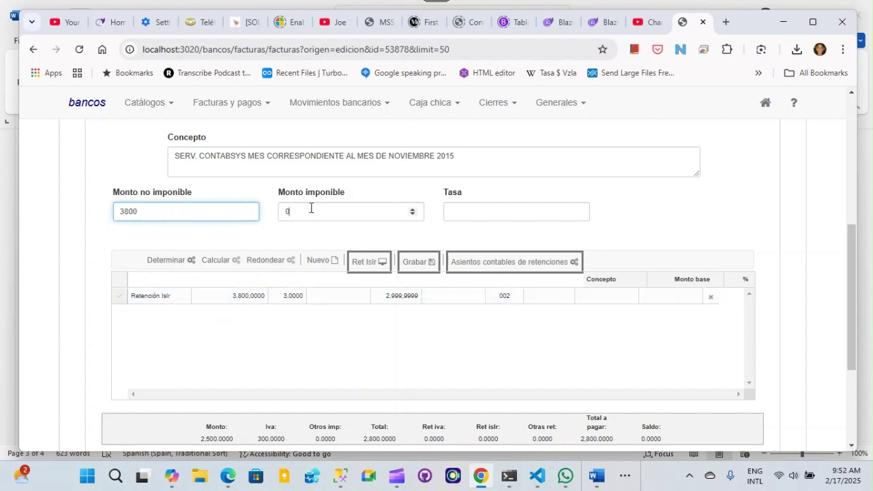
{"action": "left_click", "coordinate": [289, 211]}
{"action": "scroll", "coordinate": [358, 365], "scroll_direction": "up", "scroll_amount": 5}
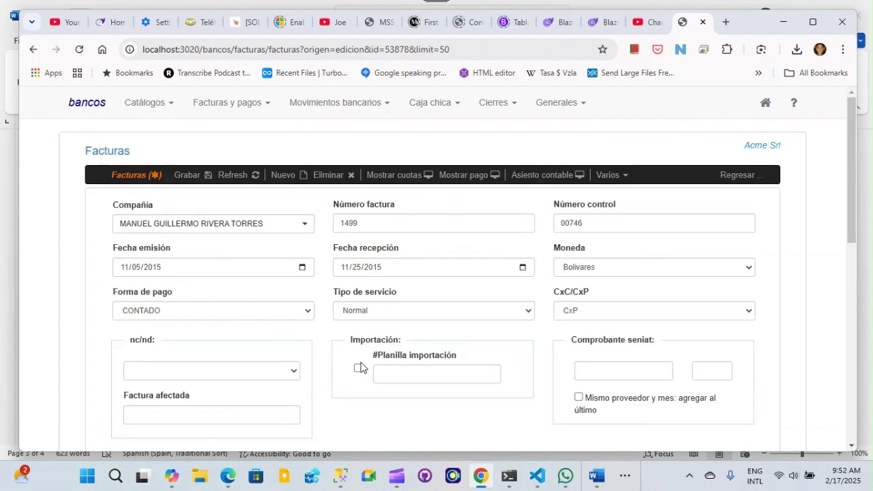
{"action": "mouse_move", "coordinate": [600, 481]}
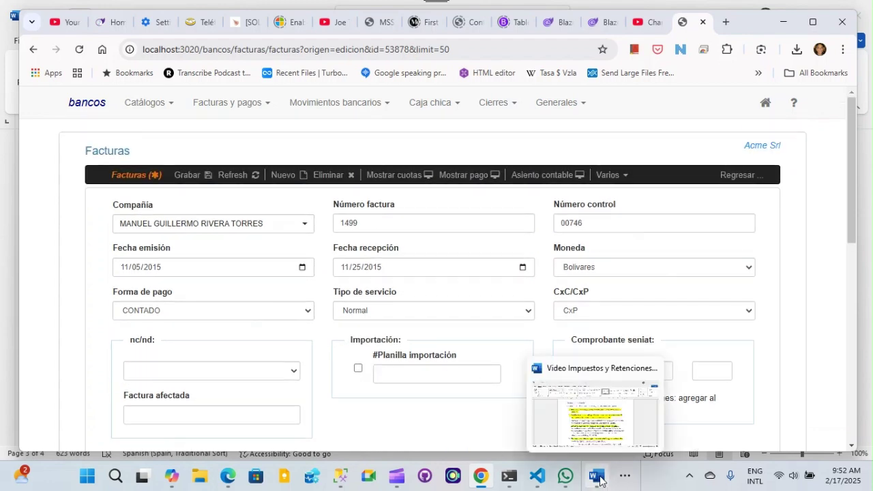
{"action": "scroll", "coordinate": [343, 357], "scroll_direction": "down", "scroll_amount": 5}
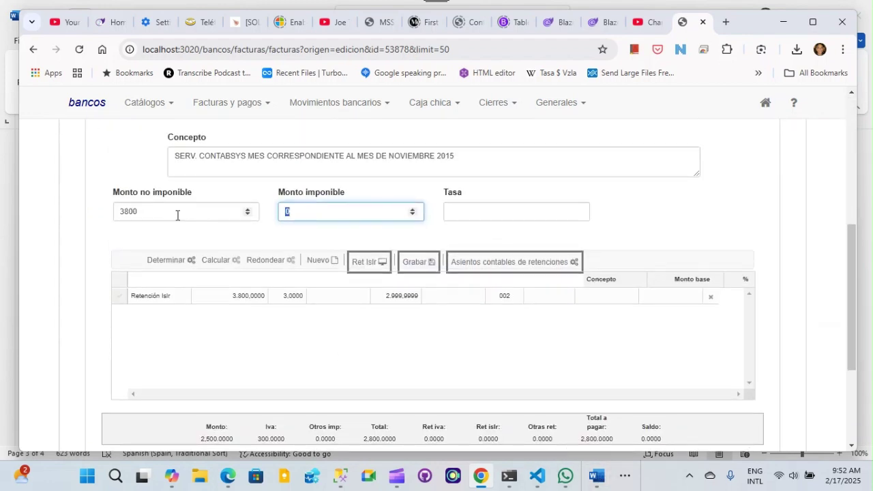
{"action": "left_click_drag", "start_coordinate": [165, 212], "coordinate": [87, 216]}
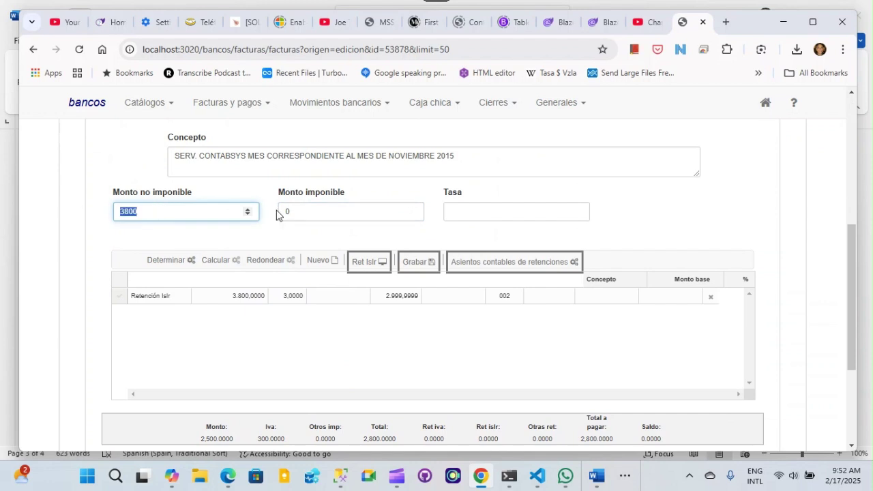
{"action": "left_click", "coordinate": [280, 213]}
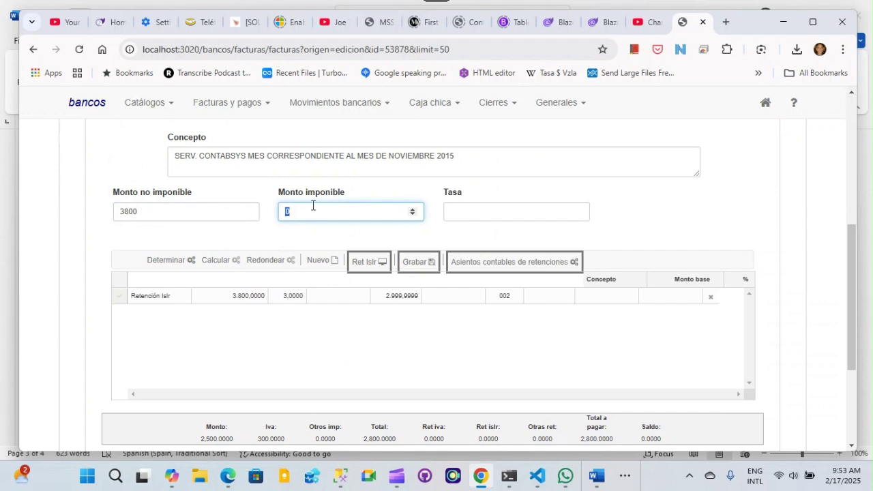
{"action": "left_click_drag", "start_coordinate": [170, 216], "coordinate": [96, 217]}
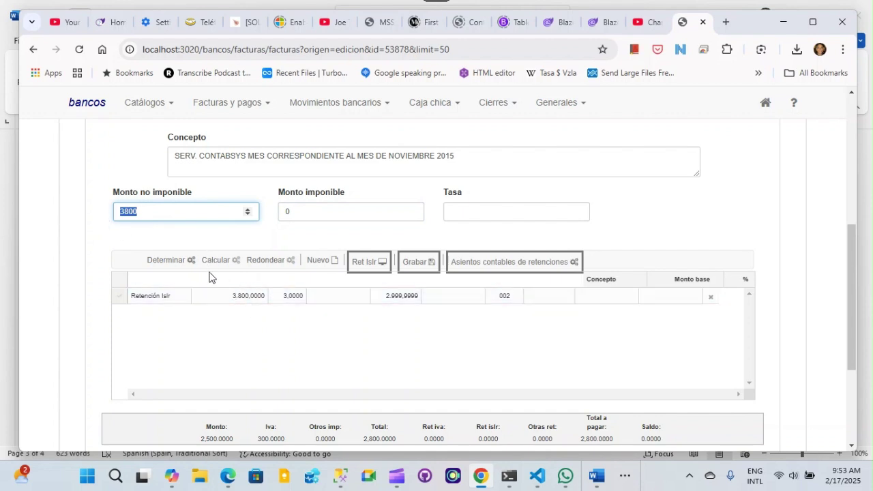
Step: Consult the Islr retention rules in the Word document, and examine the dated amounts and factors in contabm's Unidad tributaria table
{"action": "left_click", "coordinate": [595, 477]}
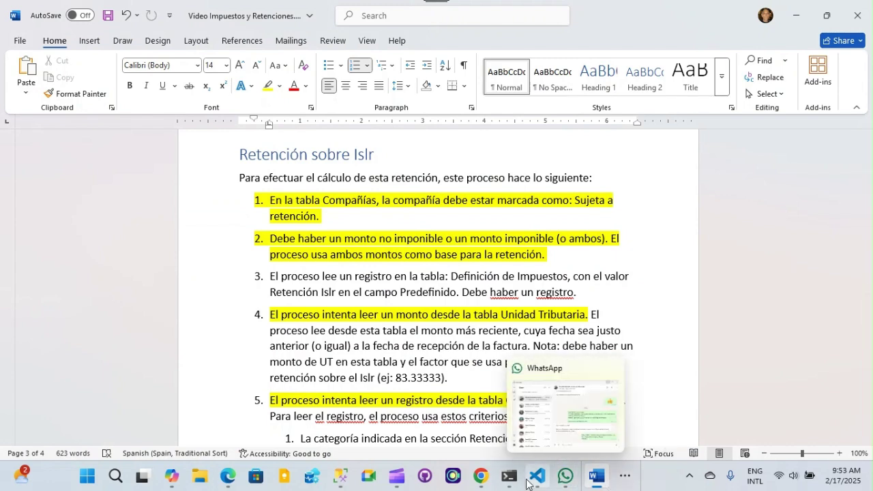
{"action": "left_click", "coordinate": [481, 477]}
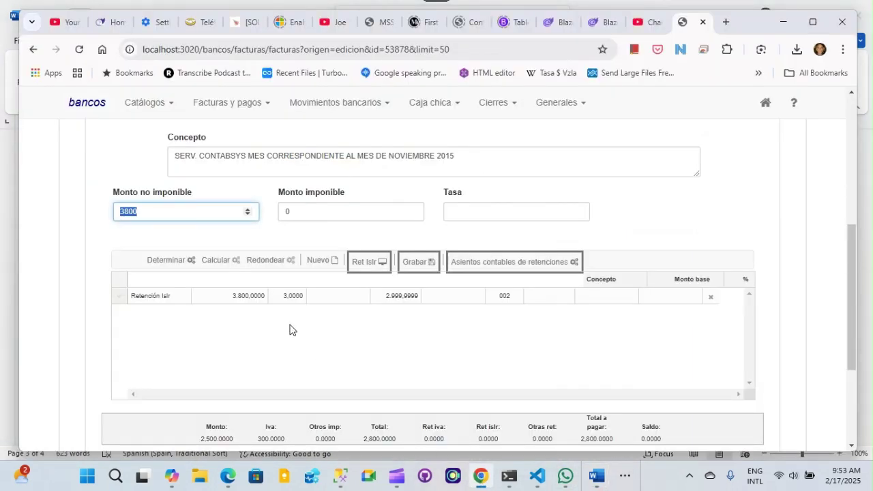
{"action": "scroll", "coordinate": [382, 372], "scroll_direction": "up", "scroll_amount": 1}
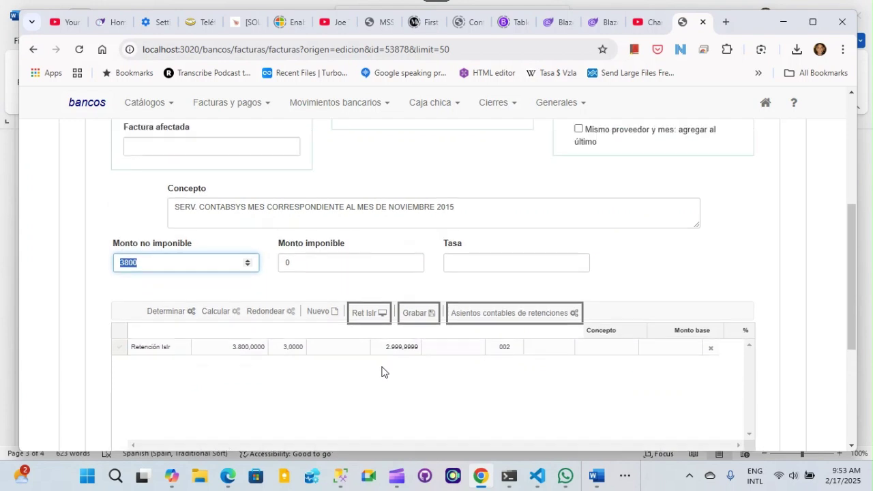
{"action": "scroll", "coordinate": [341, 377], "scroll_direction": "up", "scroll_amount": 4}
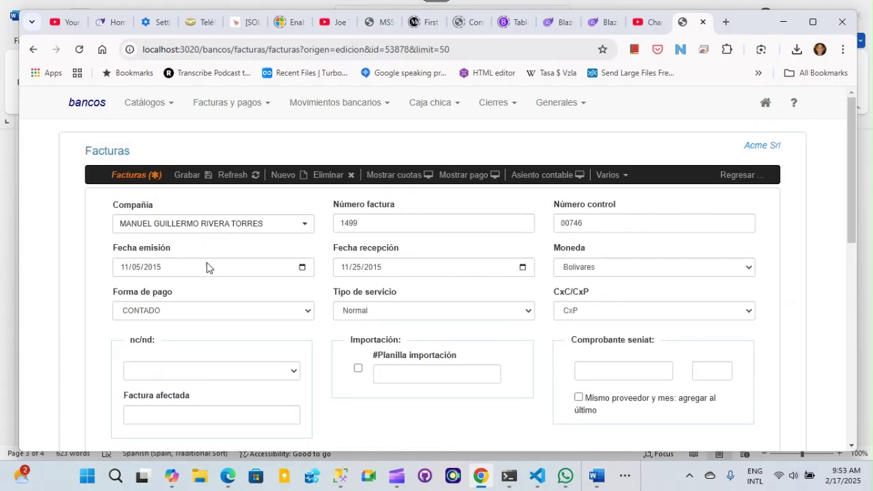
{"action": "left_click", "coordinate": [154, 101]}
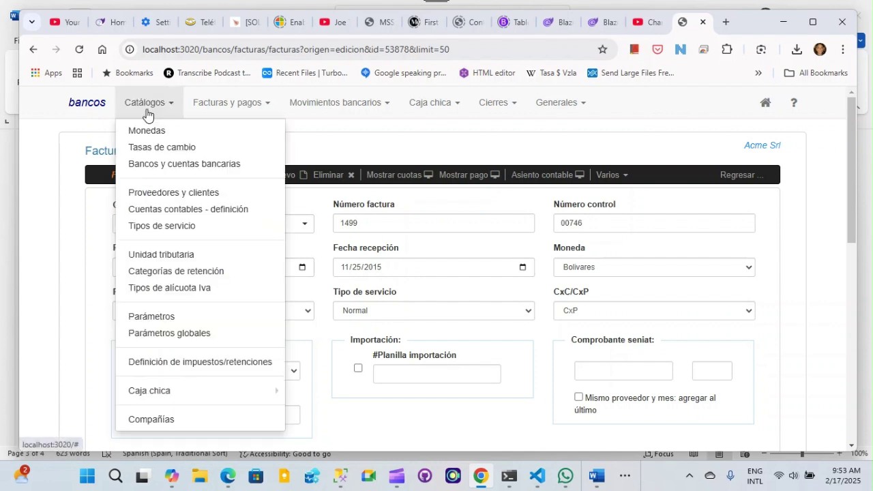
{"action": "left_click", "coordinate": [167, 256]}
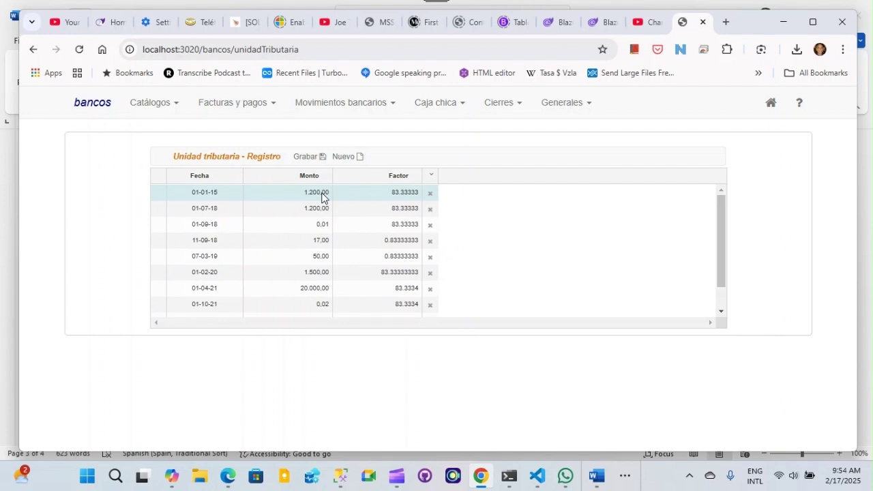
{"action": "left_click", "coordinate": [160, 212]}
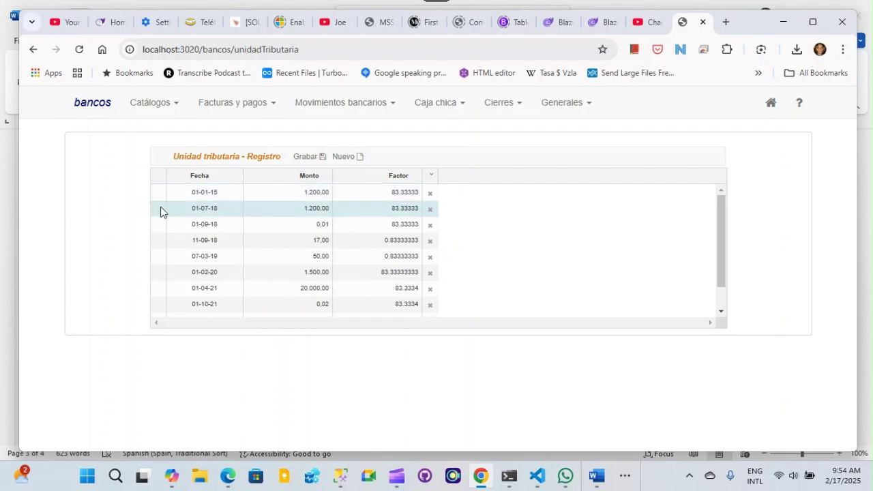
{"action": "left_click", "coordinate": [159, 240]}
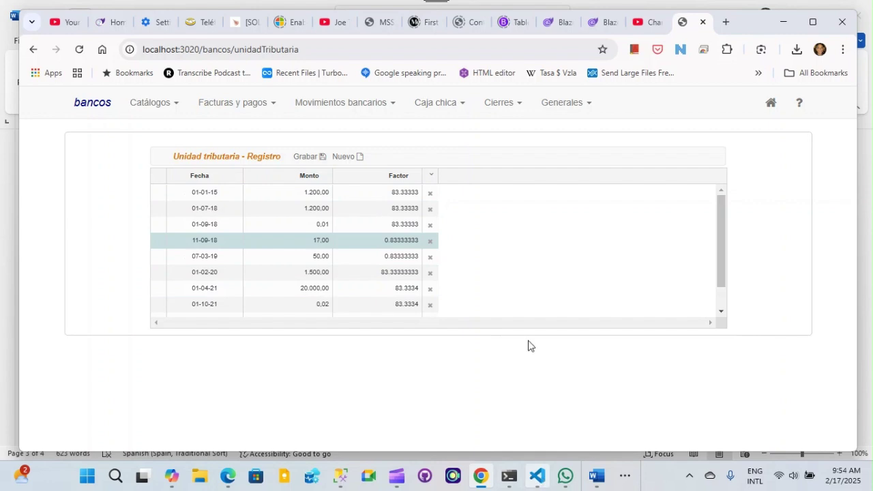
Step: Recheck the Unidad Tributaria rule in the Word document and reopen the Unidad tributaria table in contabm
{"action": "left_click", "coordinate": [596, 482]}
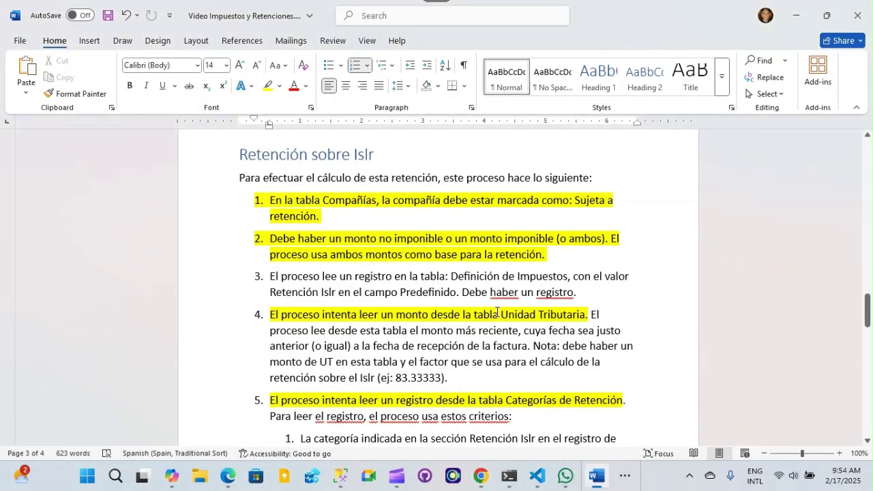
{"action": "left_click", "coordinate": [481, 480]}
{"action": "left_click", "coordinate": [164, 108]}
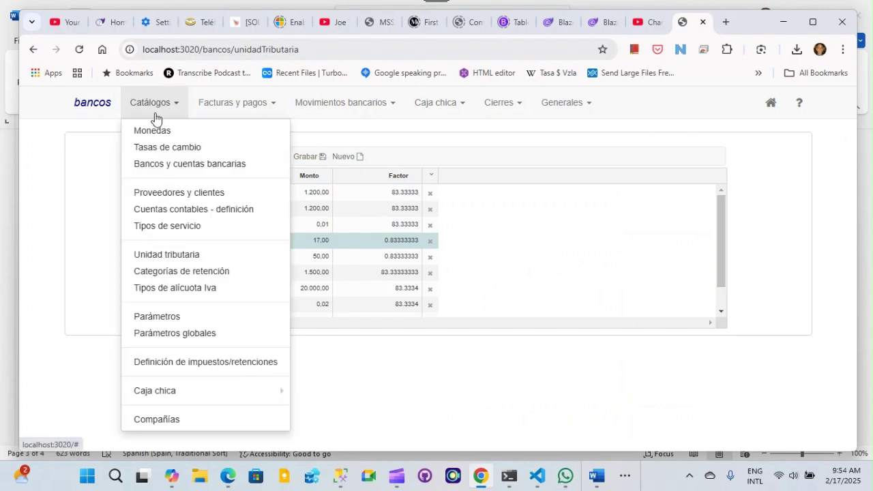
{"action": "left_click", "coordinate": [183, 257]}
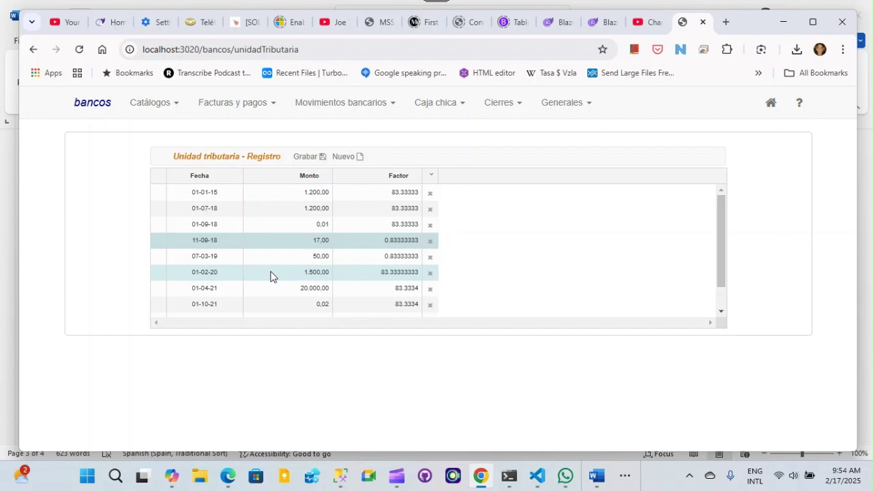
Step: Read the criteria for the Categorías de Retención table in the Word document and return to contabm in Chrome
{"action": "left_click", "coordinate": [591, 478]}
{"action": "scroll", "coordinate": [517, 307], "scroll_direction": "down", "scroll_amount": 3}
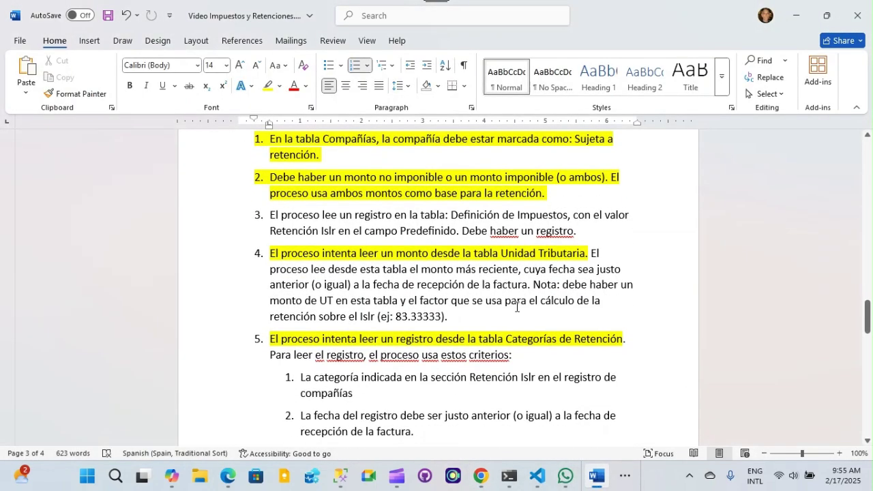
{"action": "scroll", "coordinate": [517, 307], "scroll_direction": "down", "scroll_amount": 2}
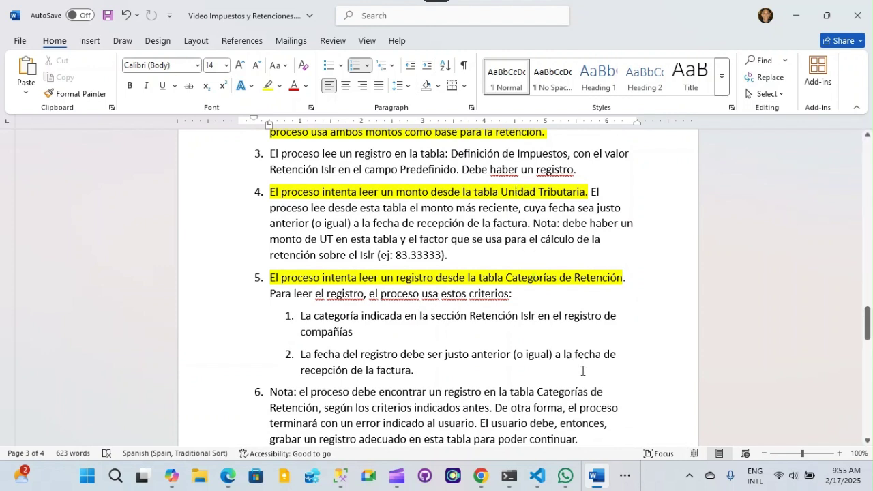
{"action": "mouse_move", "coordinate": [480, 479]}
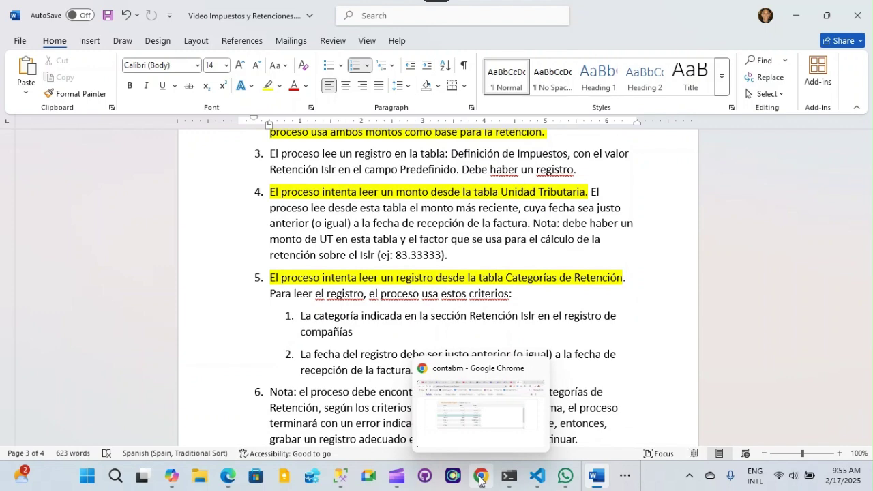
{"action": "left_click", "coordinate": [480, 480]}
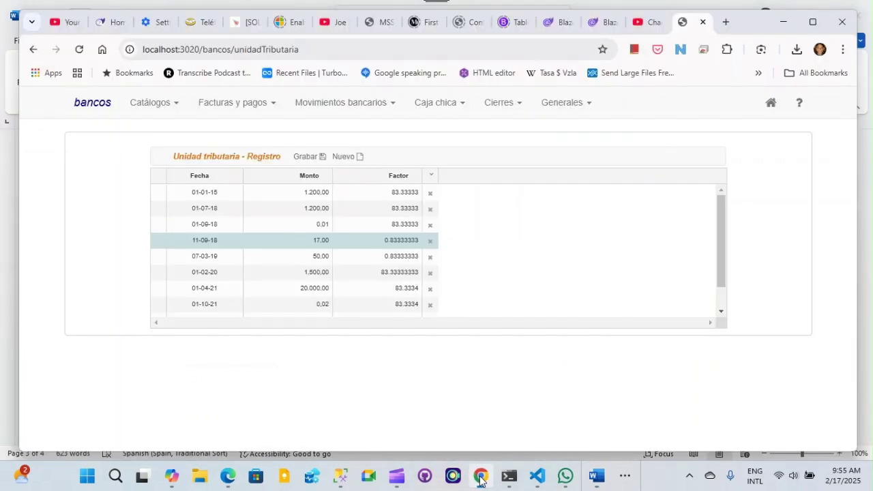
Step: Open the supplier's record from the Proveedores y clientes catalog by applying the existing name filter
{"action": "left_click", "coordinate": [157, 104]}
{"action": "left_click", "coordinate": [157, 104]}
{"action": "left_click", "coordinate": [146, 109]}
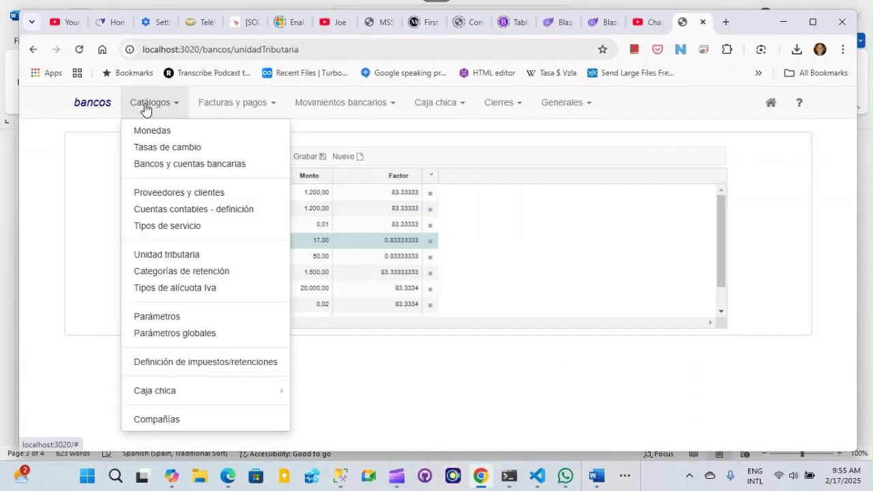
{"action": "left_click", "coordinate": [164, 193]}
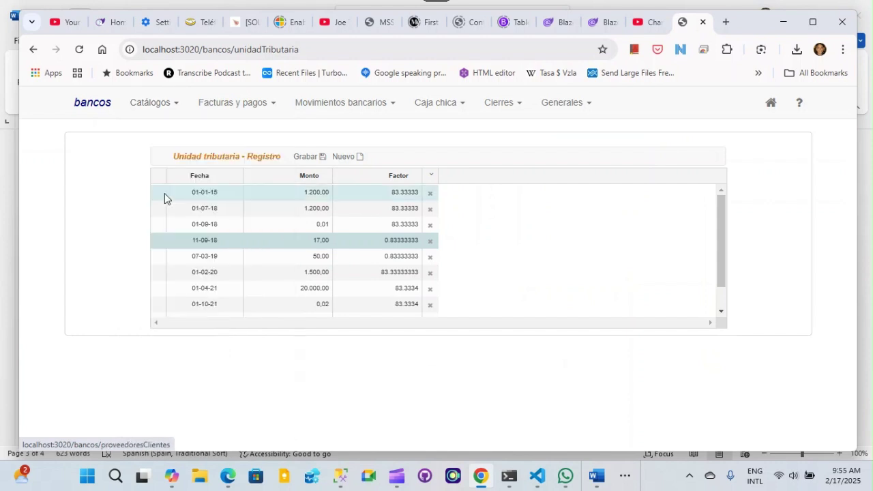
{"action": "left_click", "coordinate": [780, 280]}
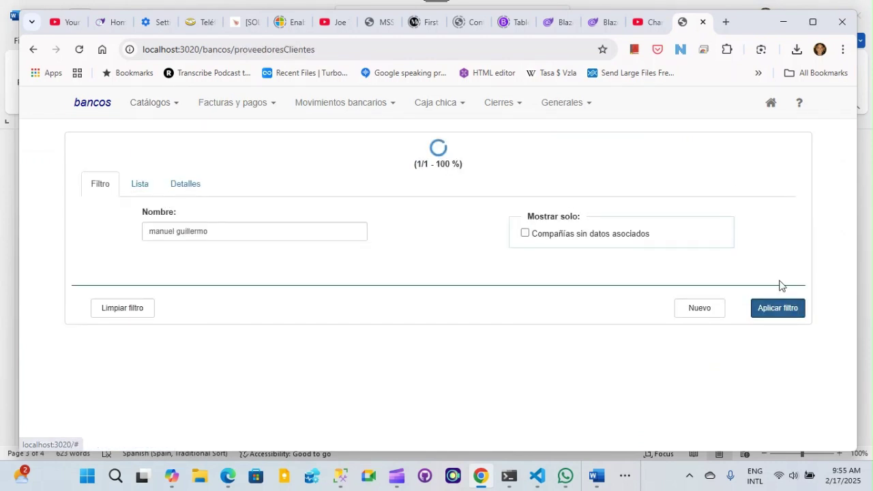
{"action": "double_click", "coordinate": [346, 279]}
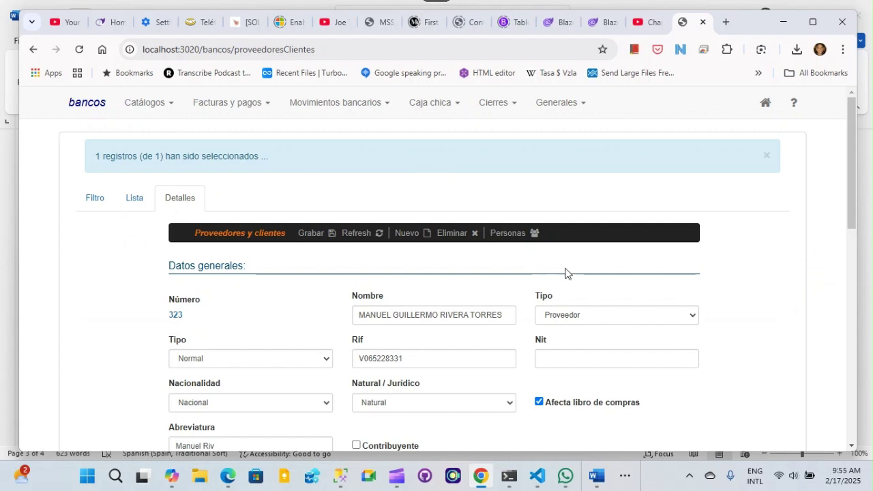
Step: Review the Categoría options in the supplier's Retención islr section, keeping Honorarios PN - pn selected
{"action": "scroll", "coordinate": [566, 272], "scroll_direction": "down", "scroll_amount": 3}
{"action": "scroll", "coordinate": [565, 274], "scroll_direction": "down", "scroll_amount": 2}
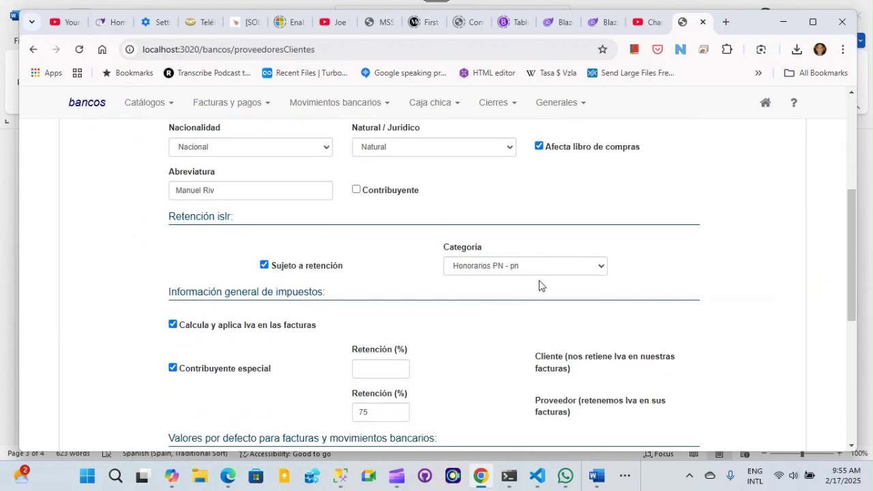
{"action": "left_click", "coordinate": [599, 268]}
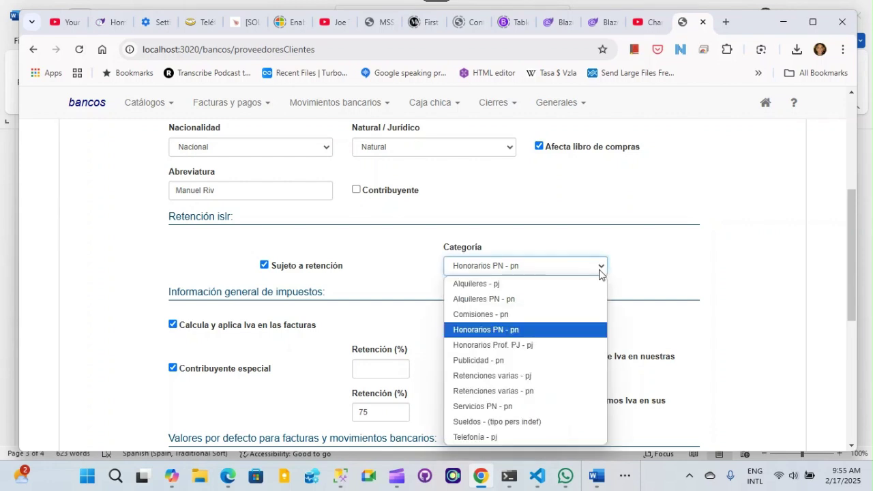
{"action": "left_click", "coordinate": [600, 268]}
{"action": "left_click", "coordinate": [600, 268]}
{"action": "left_click", "coordinate": [538, 332]}
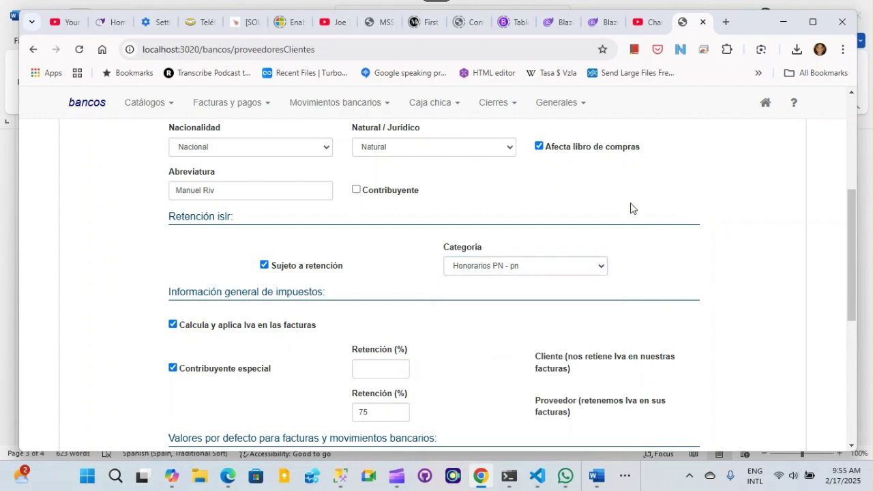
Step: Check the supplier's Nombre, then review the Iva retention settings and default invoice values further down the record
{"action": "scroll", "coordinate": [600, 178], "scroll_direction": "up", "scroll_amount": 3}
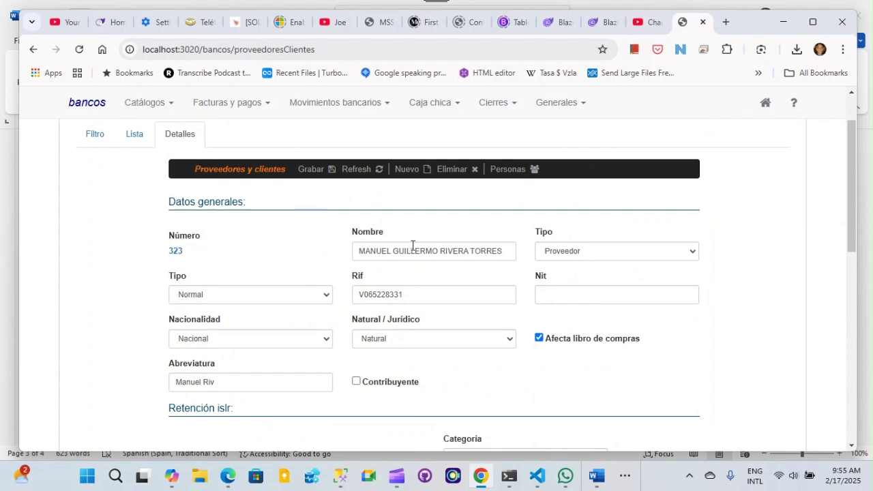
{"action": "left_click_drag", "start_coordinate": [371, 249], "coordinate": [497, 247]}
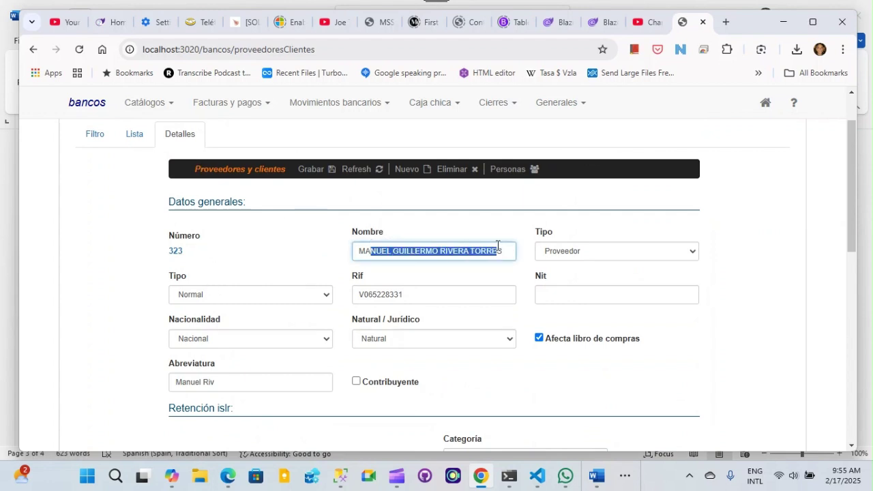
{"action": "scroll", "coordinate": [787, 303], "scroll_direction": "down", "scroll_amount": 5}
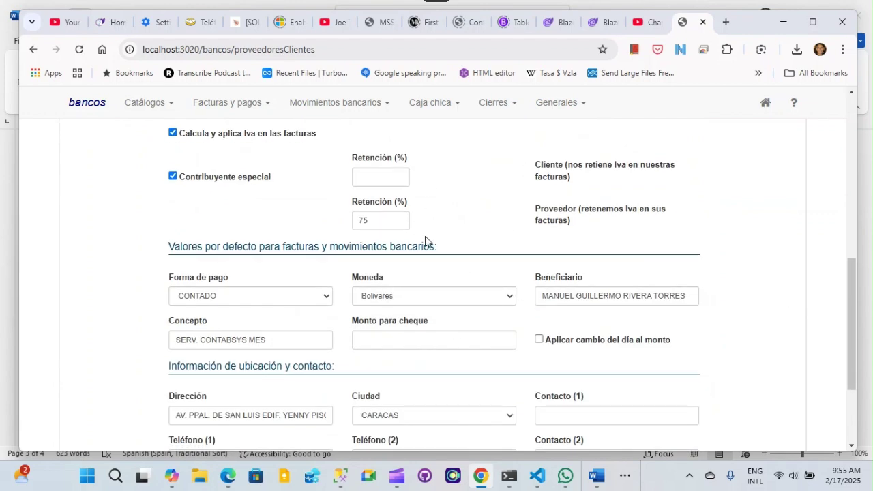
{"action": "scroll", "coordinate": [407, 209], "scroll_direction": "up", "scroll_amount": 3}
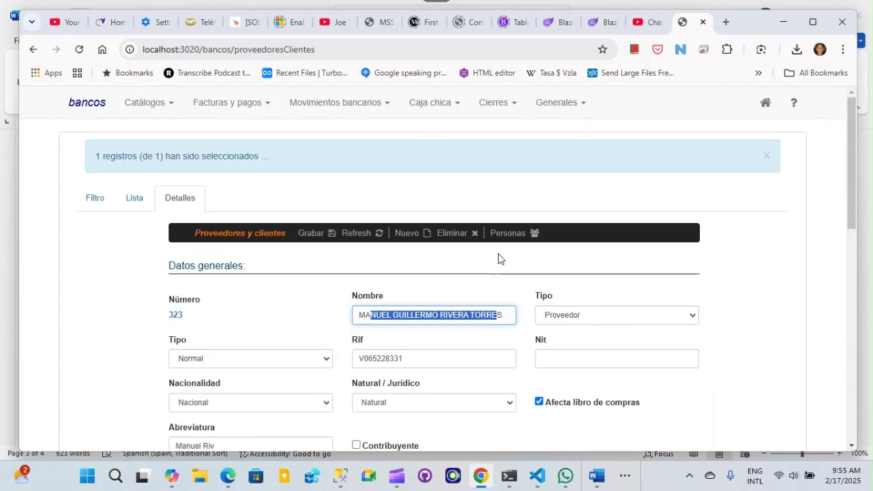
Step: Open the Categorías de retención catalog, select the Honorarios PN row and look through the whole list of categories
{"action": "left_click", "coordinate": [144, 104]}
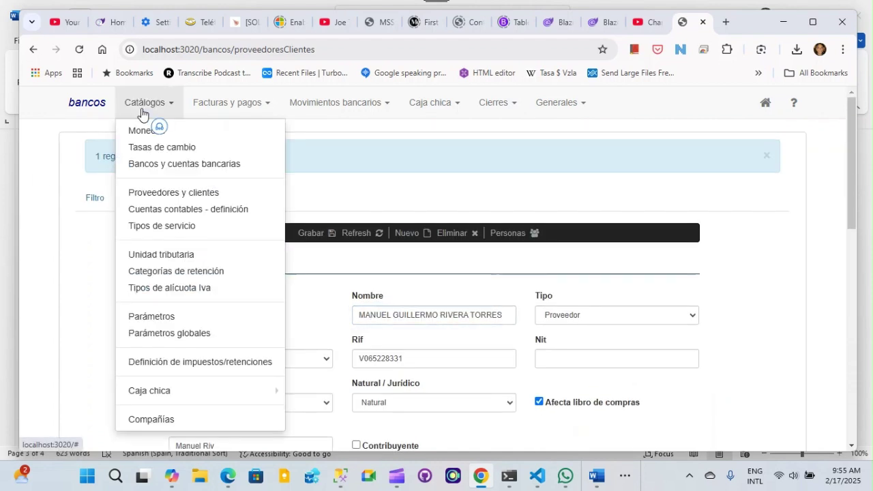
{"action": "left_click", "coordinate": [181, 272]}
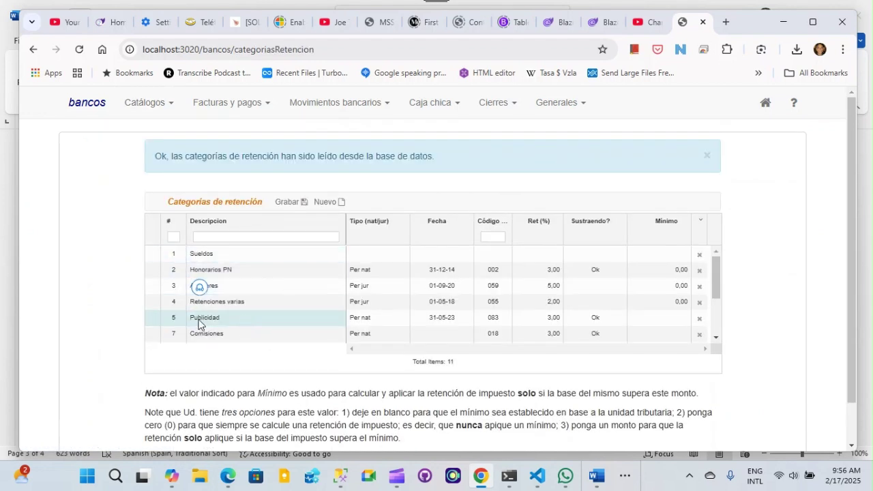
{"action": "left_click", "coordinate": [153, 276]}
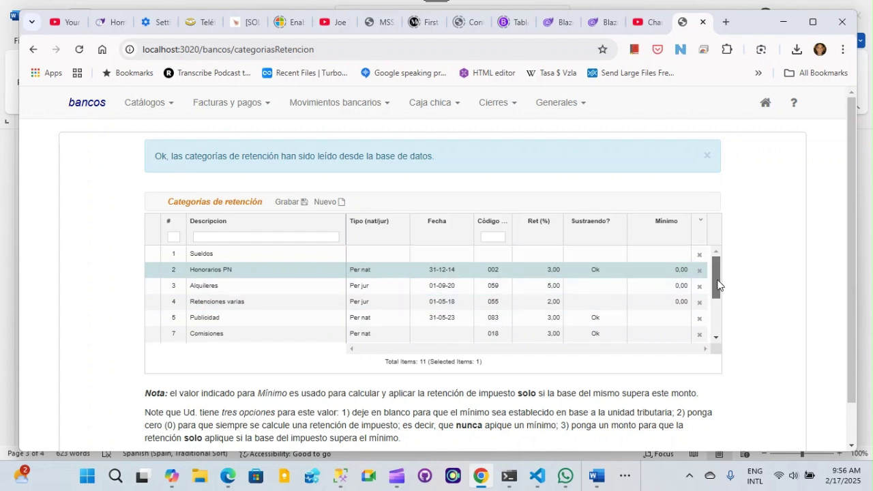
{"action": "left_click_drag", "start_coordinate": [716, 281], "coordinate": [717, 319]}
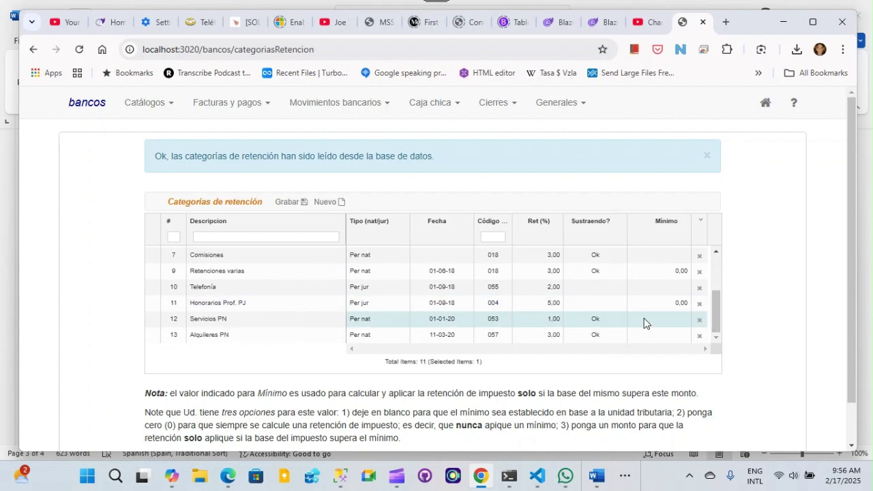
{"action": "left_click_drag", "start_coordinate": [716, 317], "coordinate": [712, 263]}
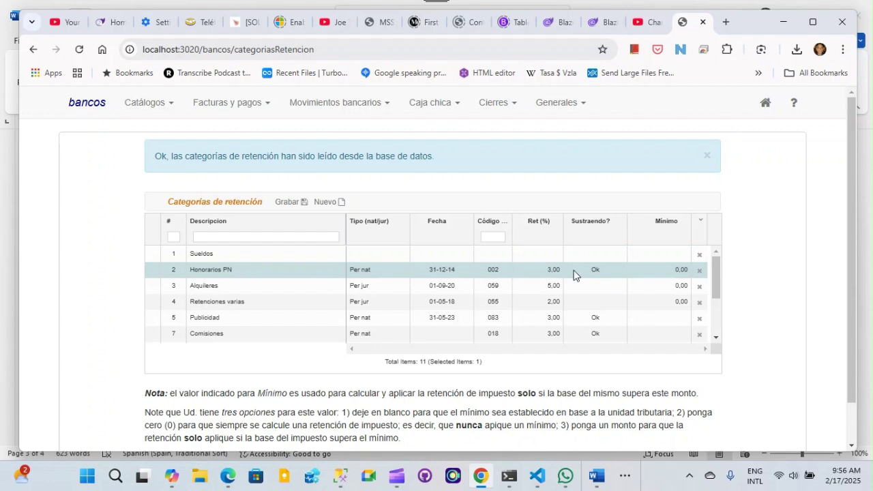
Step: Compare the Código values of the Honorarios PN, Alquileres, Retenciones varias and Publicidad categories
{"action": "double_click", "coordinate": [504, 270]}
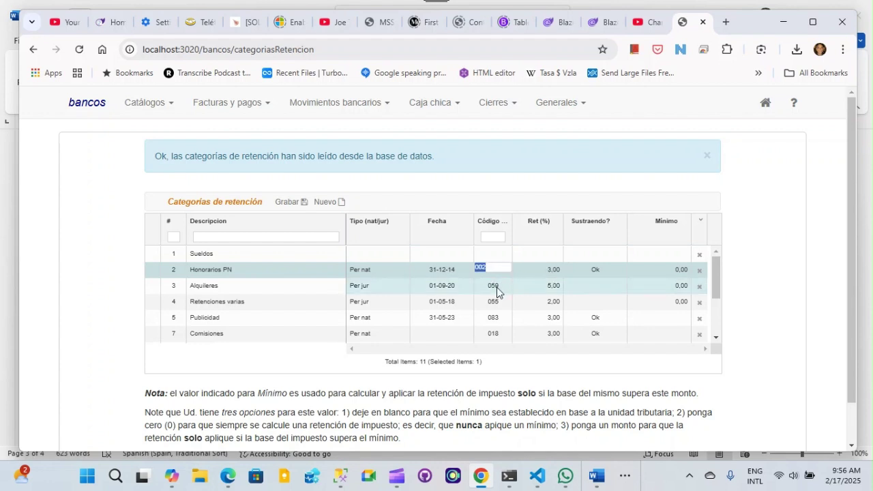
{"action": "double_click", "coordinate": [501, 286]}
{"action": "double_click", "coordinate": [493, 302]}
{"action": "double_click", "coordinate": [493, 317]}
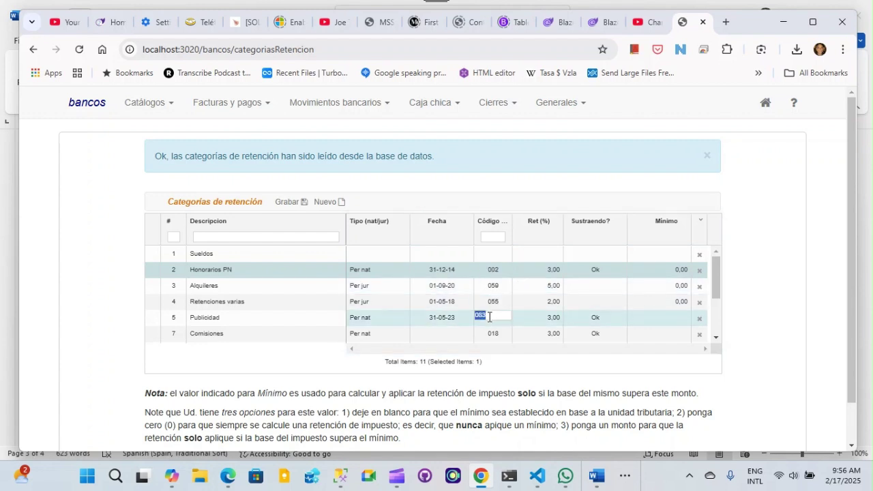
{"action": "double_click", "coordinate": [495, 273]}
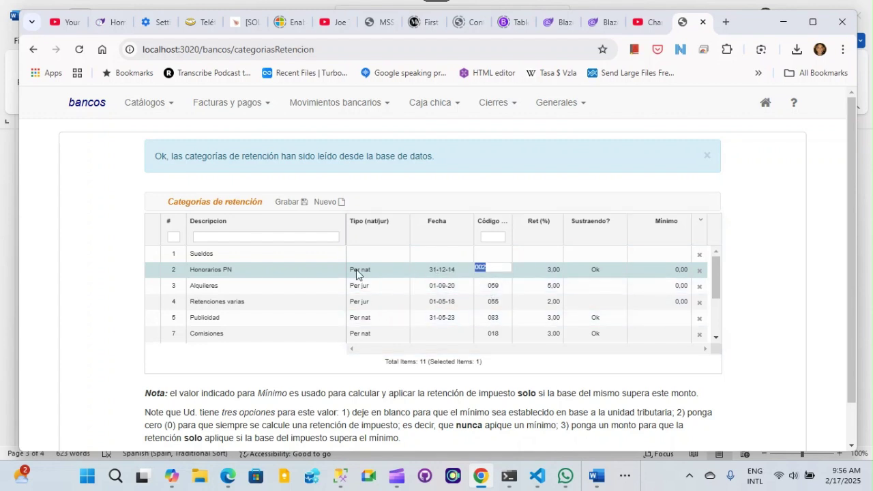
Step: Examine the Fecha, Código, Ret (%), Sustraendo and Mínimo values of the Honorarios PN category
{"action": "double_click", "coordinate": [542, 270]}
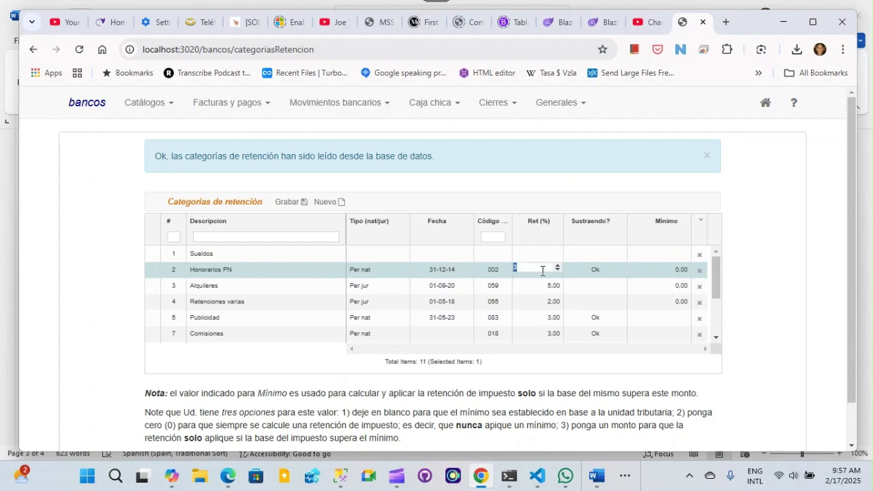
{"action": "double_click", "coordinate": [596, 273]}
{"action": "double_click", "coordinate": [645, 274]}
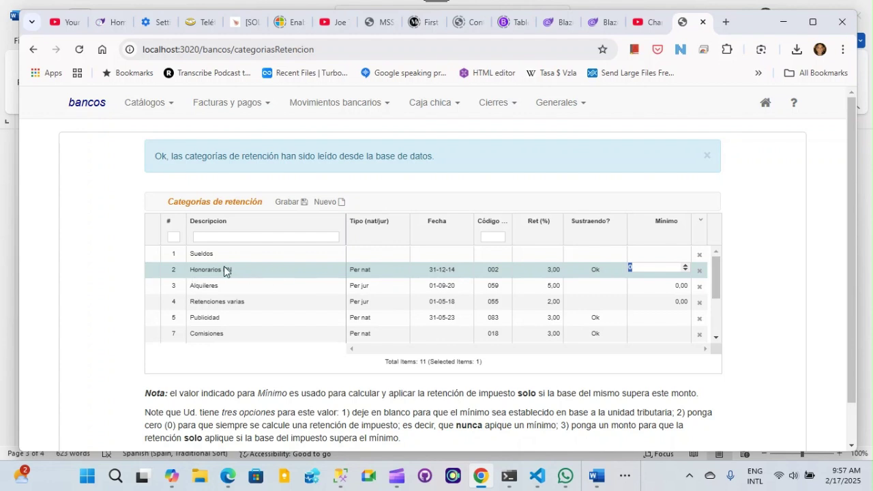
{"action": "left_click", "coordinate": [442, 273]}
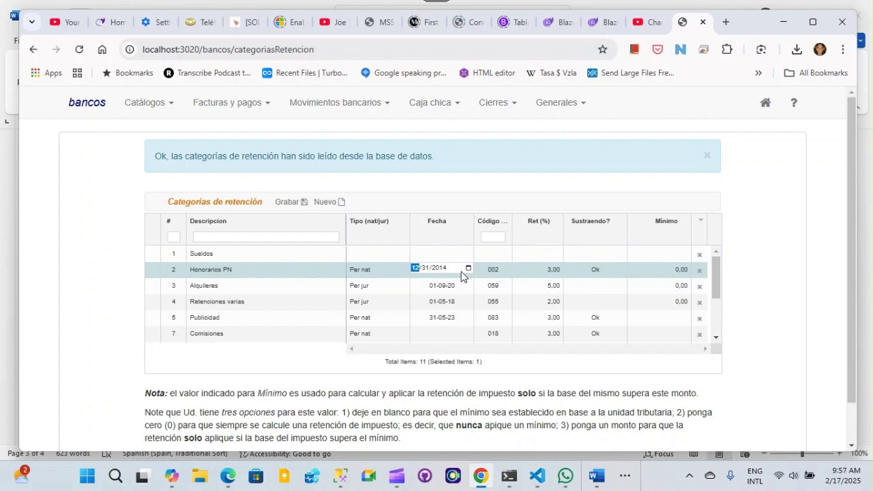
{"action": "left_click", "coordinate": [419, 287]}
{"action": "left_click", "coordinate": [497, 269]}
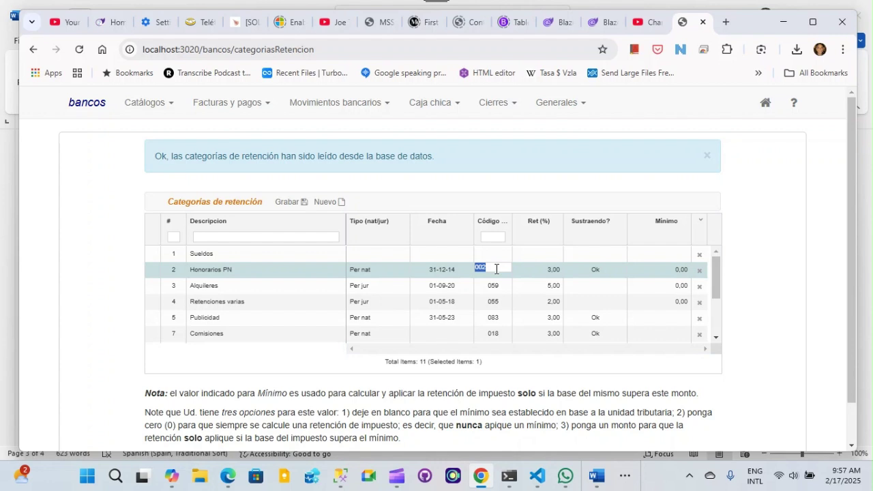
{"action": "left_click", "coordinate": [548, 269]}
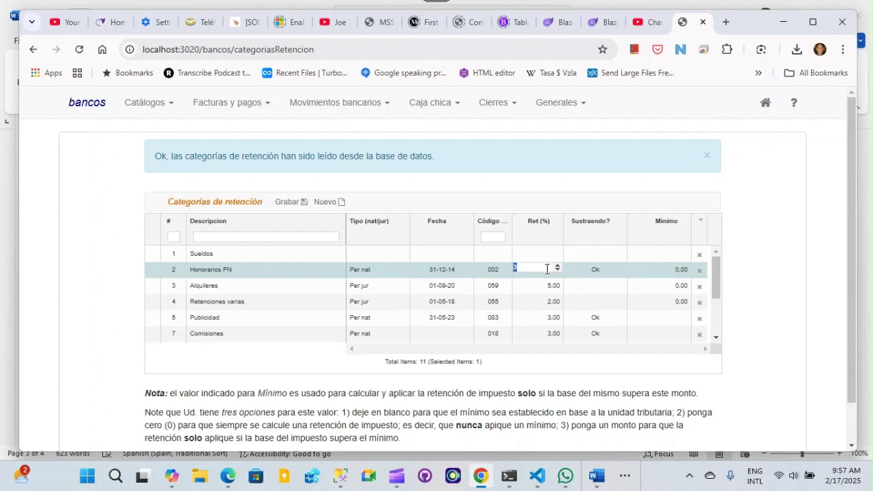
{"action": "left_click", "coordinate": [598, 272]}
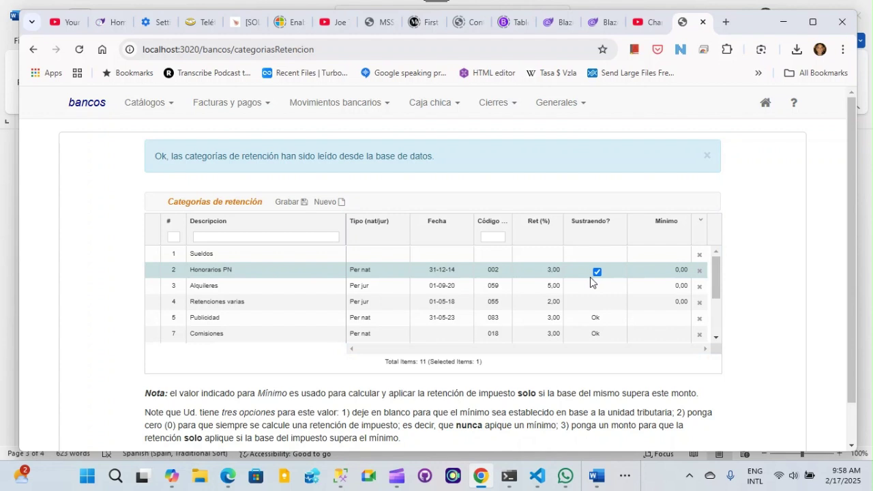
Step: Clear the Mínimo value of the Honorarios PN category and set it back to 0
{"action": "left_click", "coordinate": [662, 274]}
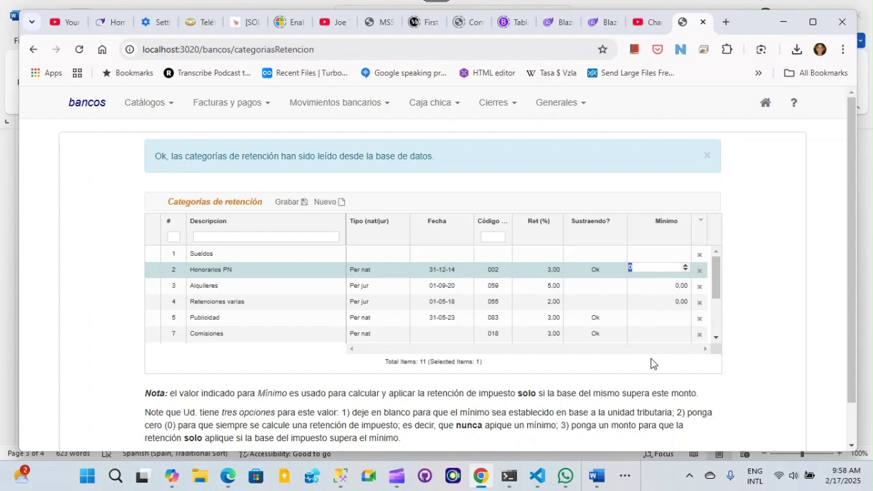
{"action": "key", "text": "BackSpace"}
{"action": "key", "text": "Return"}
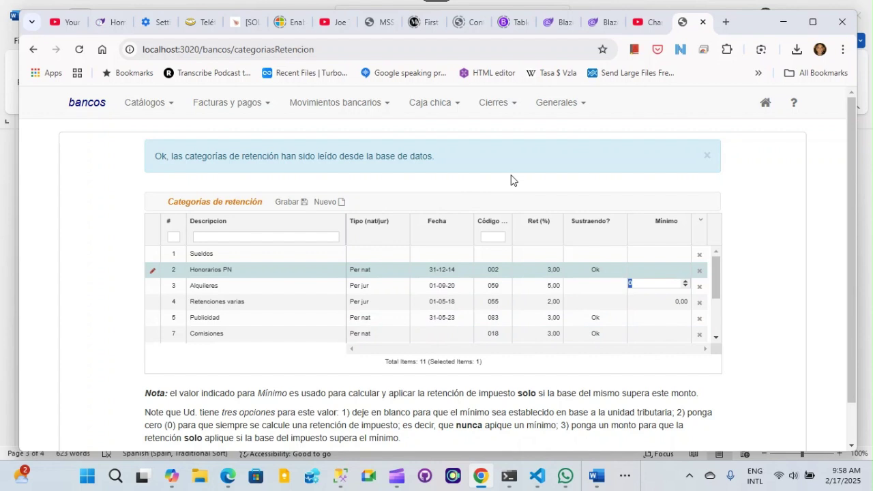
{"action": "left_click", "coordinate": [650, 271]}
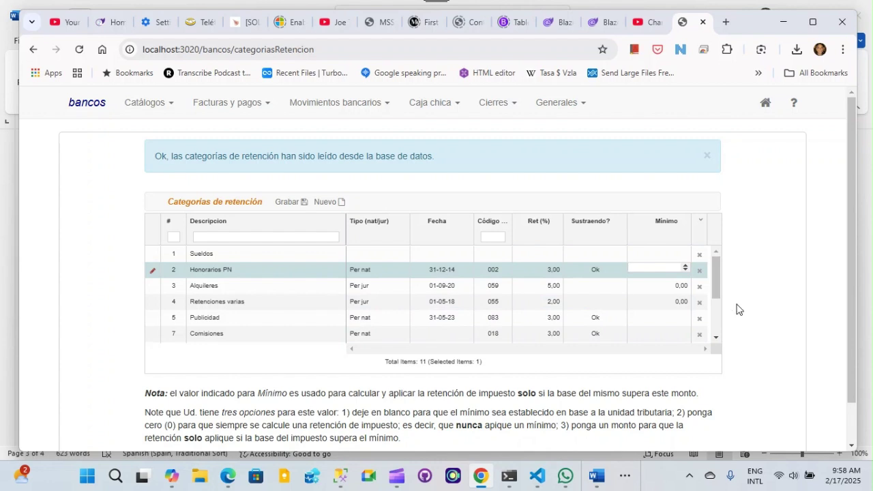
{"action": "key", "text": "Down"}
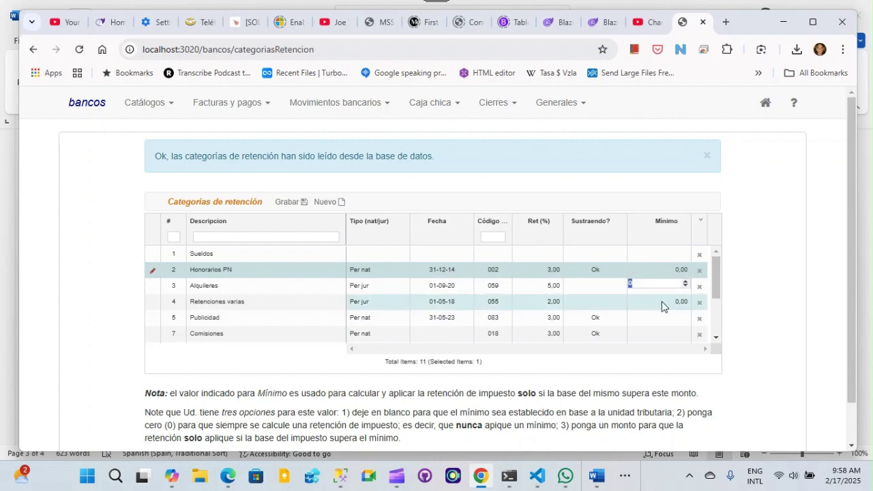
Step: Leave the Mínimo value of the Honorarios PN category blank once more
{"action": "left_click", "coordinate": [652, 270]}
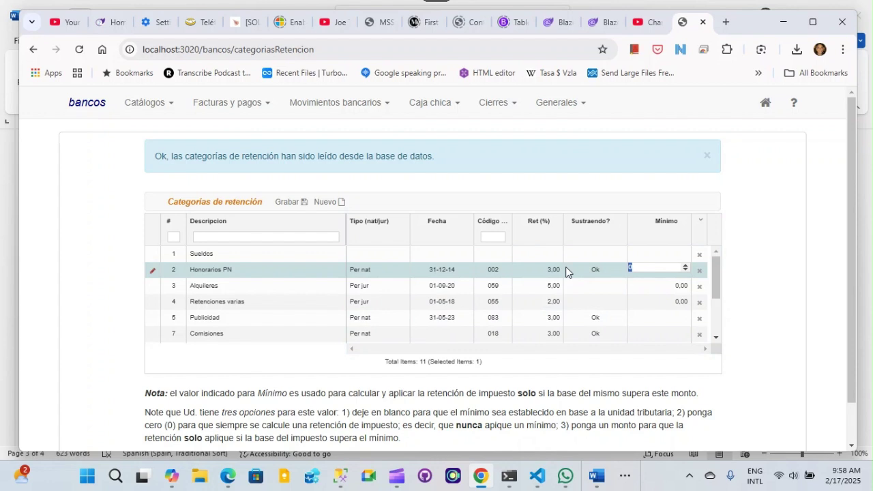
{"action": "left_click", "coordinate": [649, 267]}
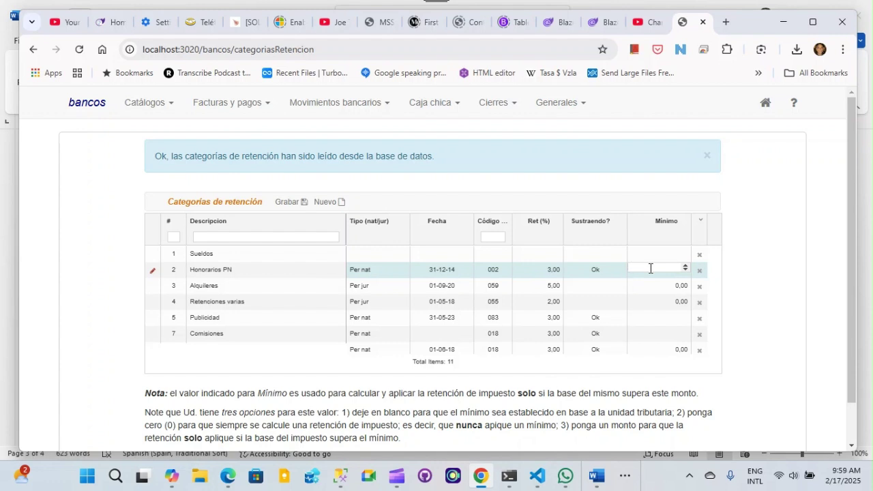
{"action": "key", "text": "Return"}
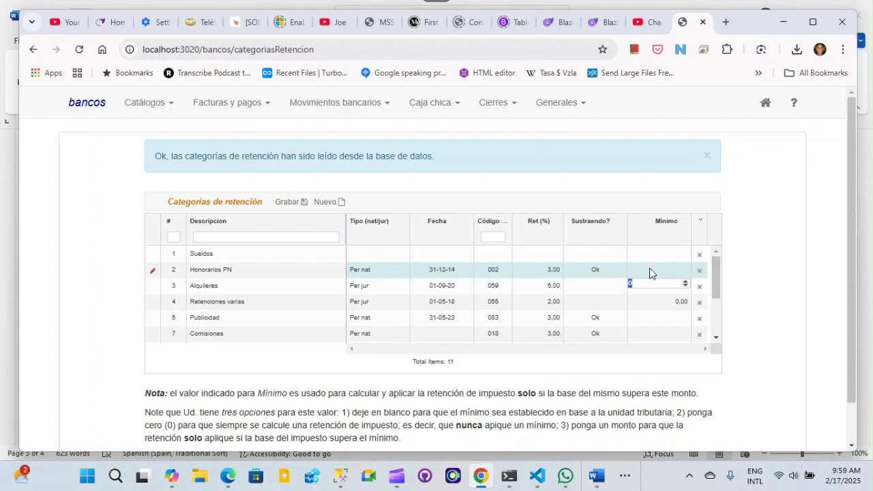
Step: Review the Monto and Factor values in the Unidad tributaria table, and return to Categorías de retención to select the Honorarios PN record
{"action": "left_click", "coordinate": [145, 102]}
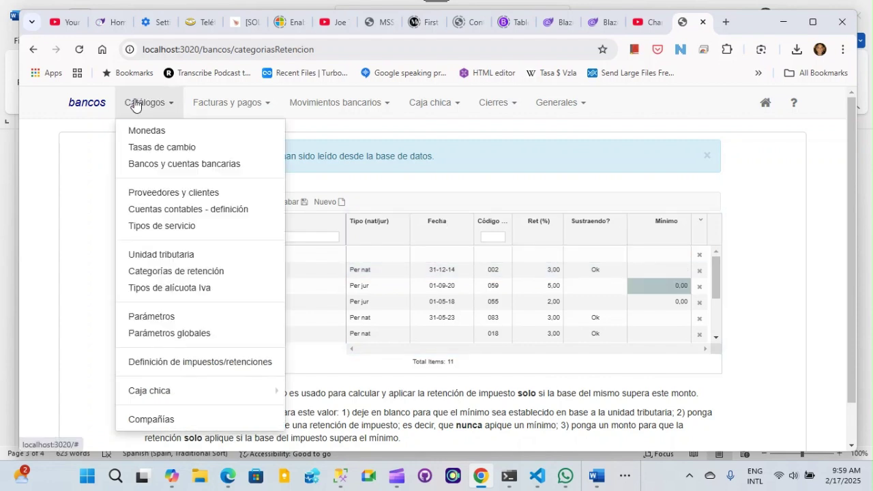
{"action": "left_click", "coordinate": [168, 256]}
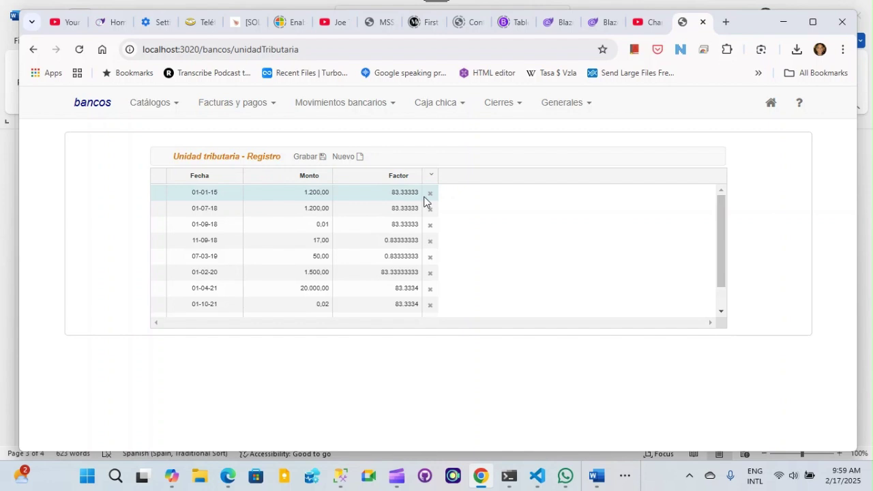
{"action": "left_click", "coordinate": [149, 112]}
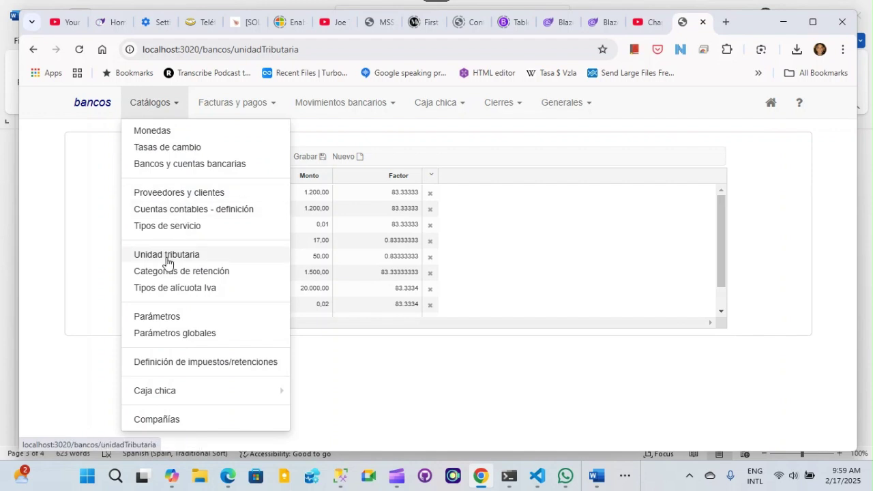
{"action": "left_click", "coordinate": [189, 278]}
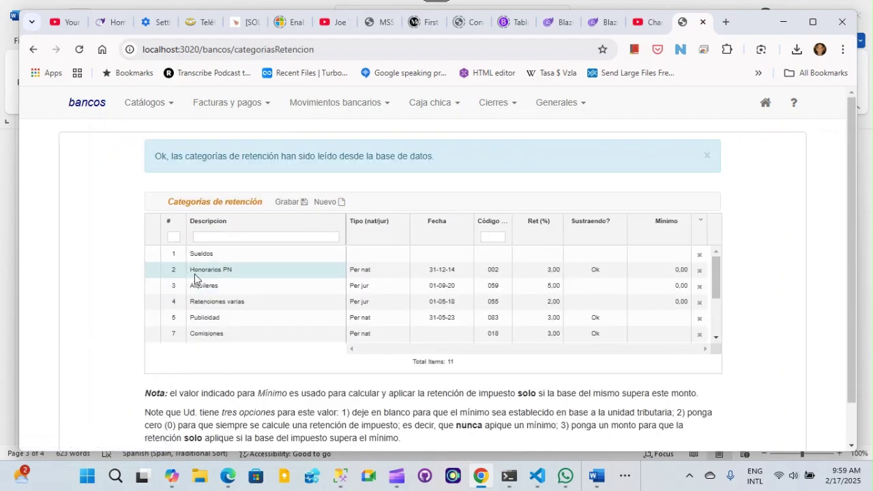
{"action": "left_click", "coordinate": [155, 271]}
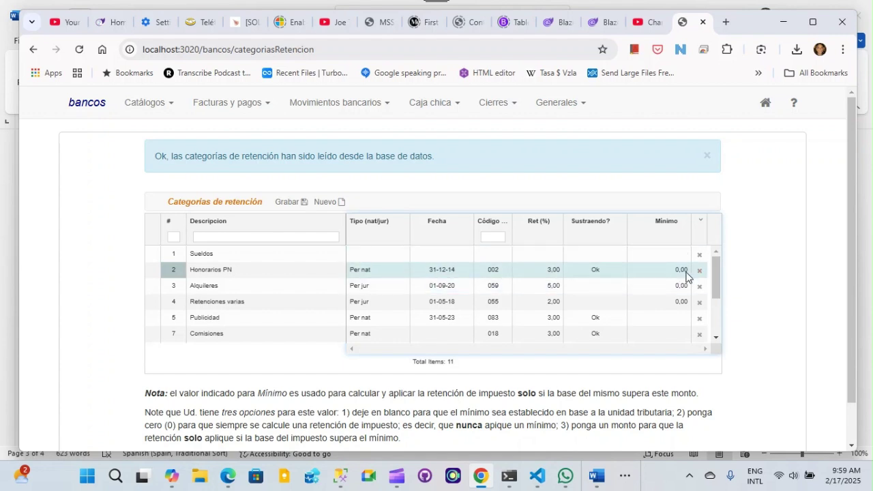
{"action": "left_click", "coordinate": [149, 273]}
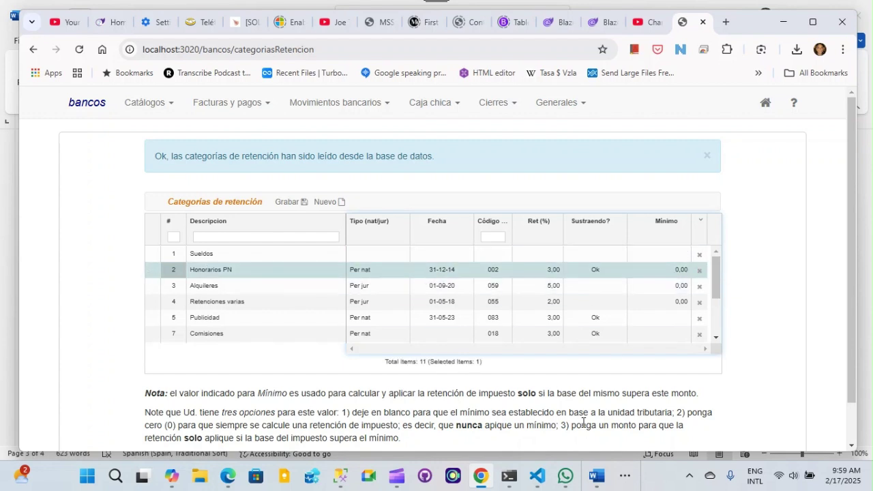
Step: Open the filtered supplier's record in Proveedores y clientes and examine the Categoría set in its Retención islr section
{"action": "left_click", "coordinate": [597, 478]}
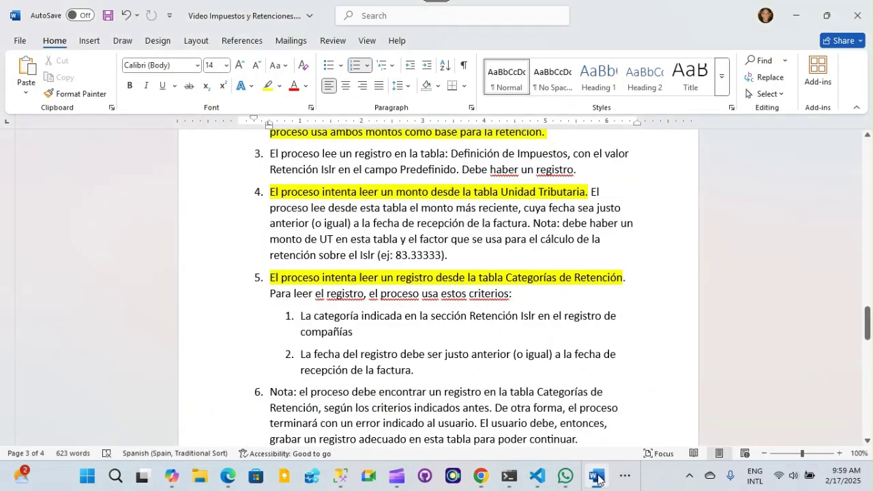
{"action": "left_click", "coordinate": [598, 477]}
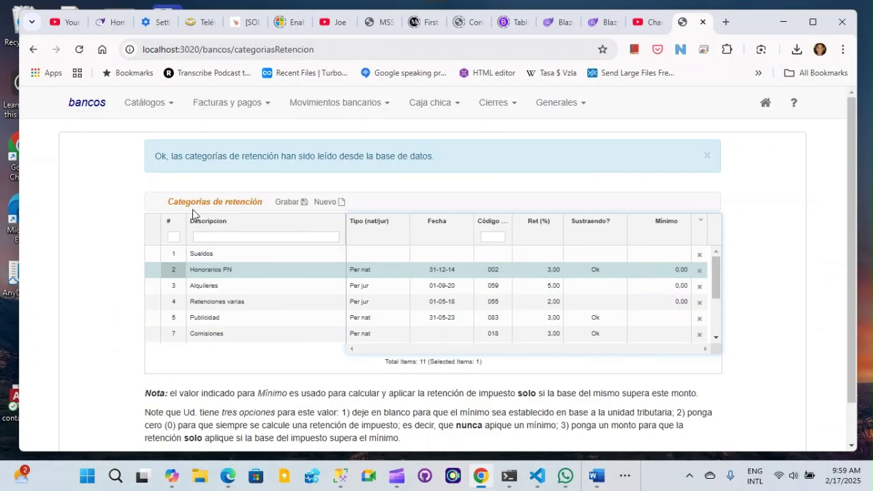
{"action": "left_click", "coordinate": [136, 106]}
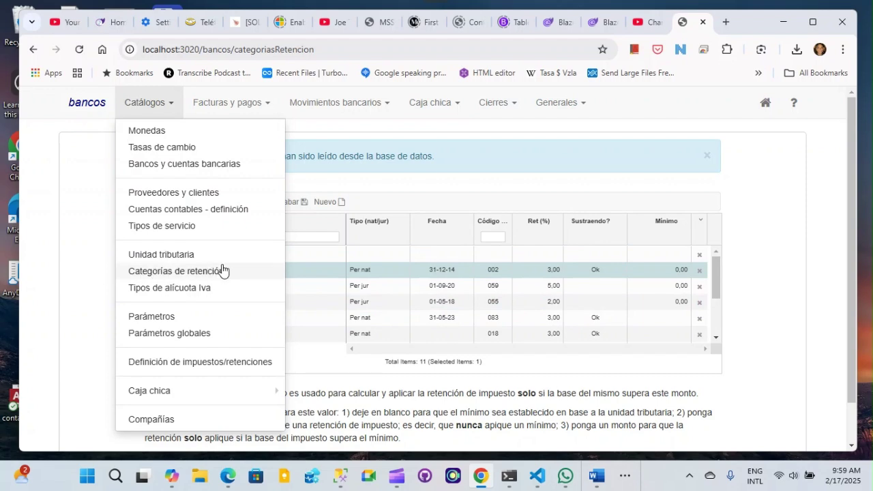
{"action": "left_click", "coordinate": [176, 194]}
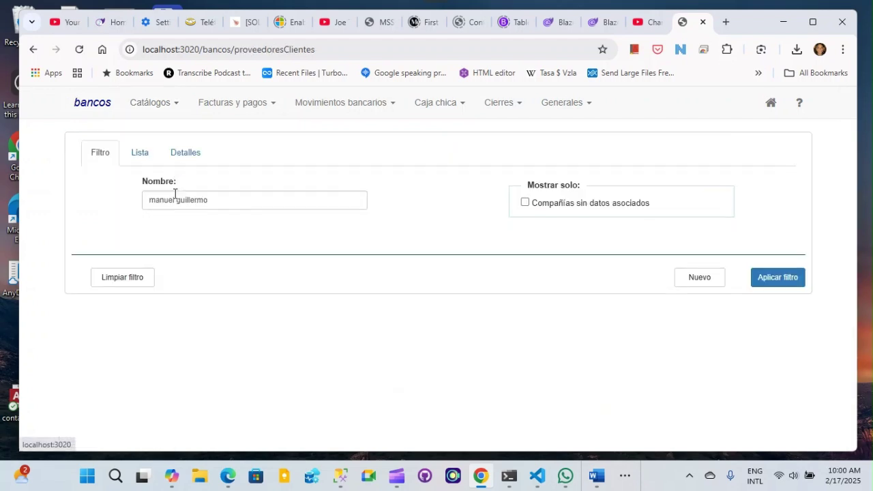
{"action": "left_click", "coordinate": [796, 283]}
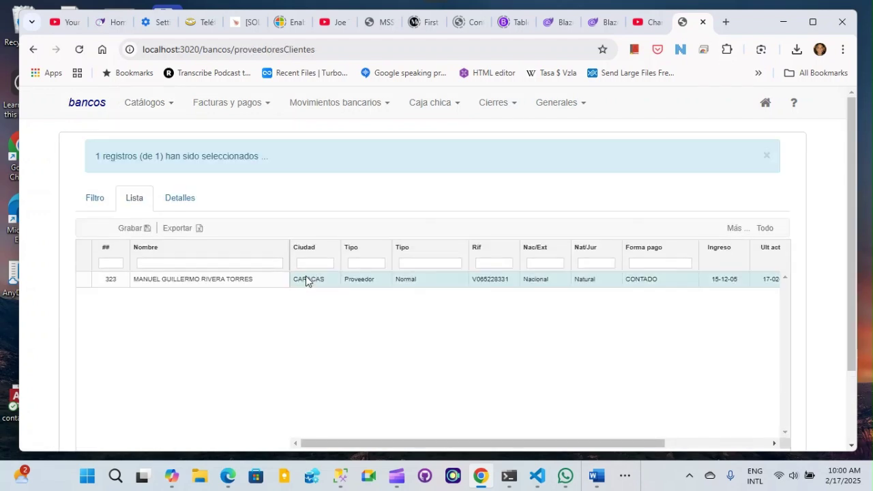
{"action": "double_click", "coordinate": [306, 281]}
{"action": "scroll", "coordinate": [304, 281], "scroll_direction": "down", "scroll_amount": 4}
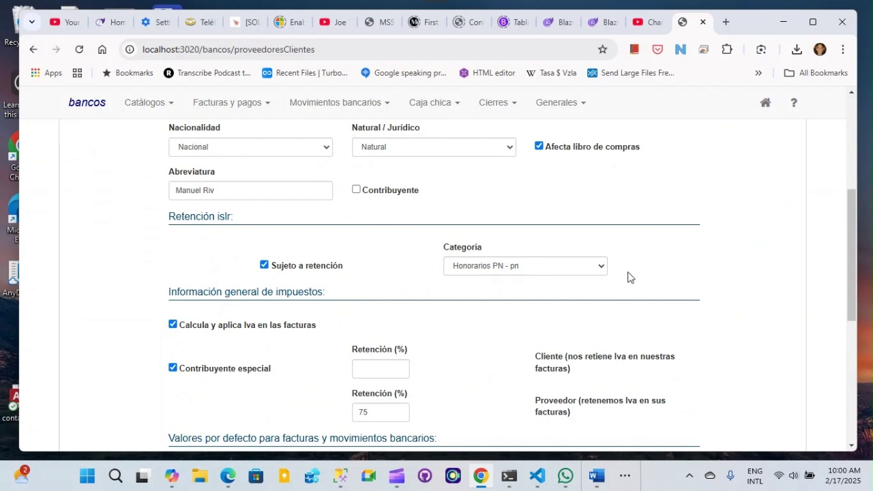
{"action": "left_click", "coordinate": [602, 267]}
{"action": "left_click", "coordinate": [602, 269]}
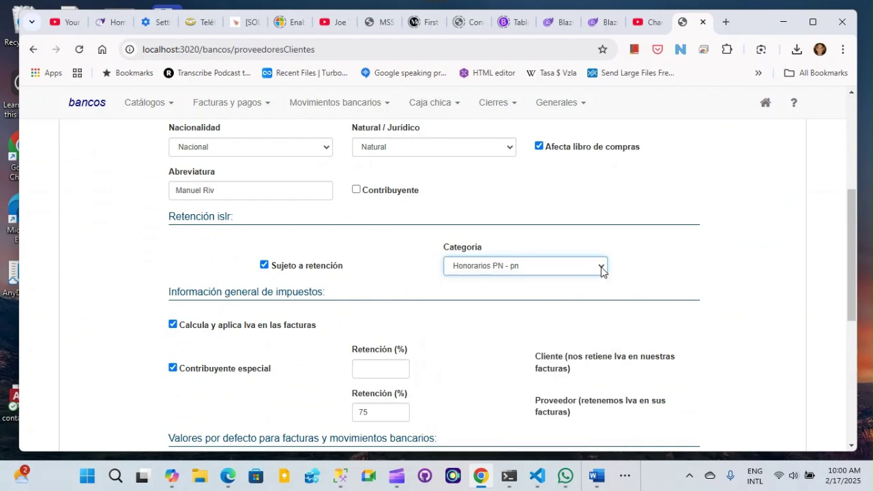
Step: Switch to the Word notes and highlight the retention base formula "monto no imponible + monto imponible" in item 8
{"action": "left_click", "coordinate": [596, 477]}
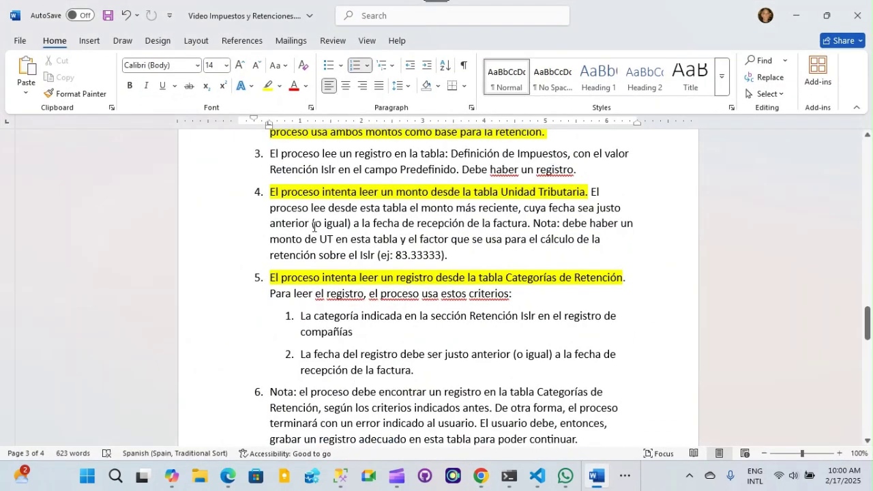
{"action": "scroll", "coordinate": [436, 237], "scroll_direction": "down", "scroll_amount": 5}
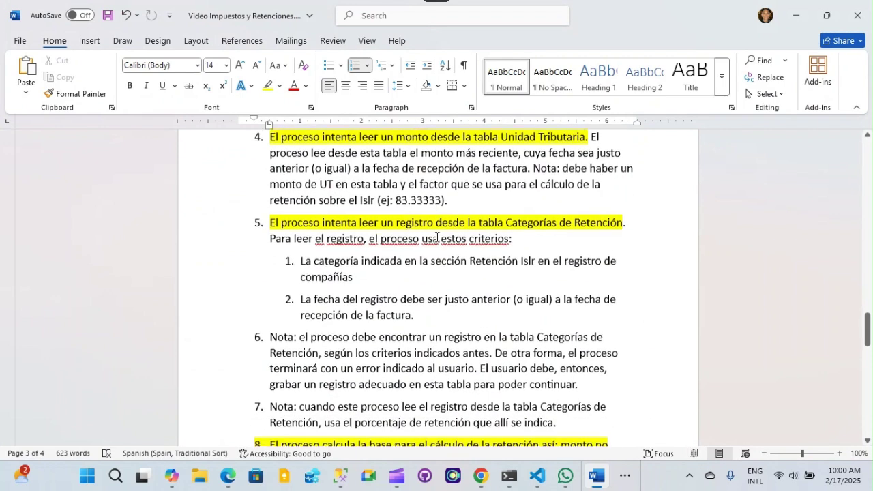
{"action": "scroll", "coordinate": [436, 237], "scroll_direction": "down", "scroll_amount": 1}
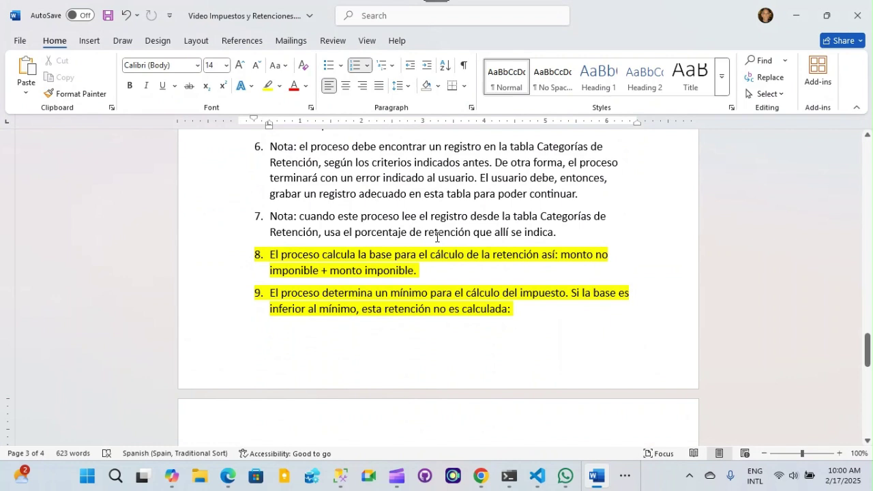
{"action": "left_click_drag", "start_coordinate": [561, 256], "coordinate": [421, 268]}
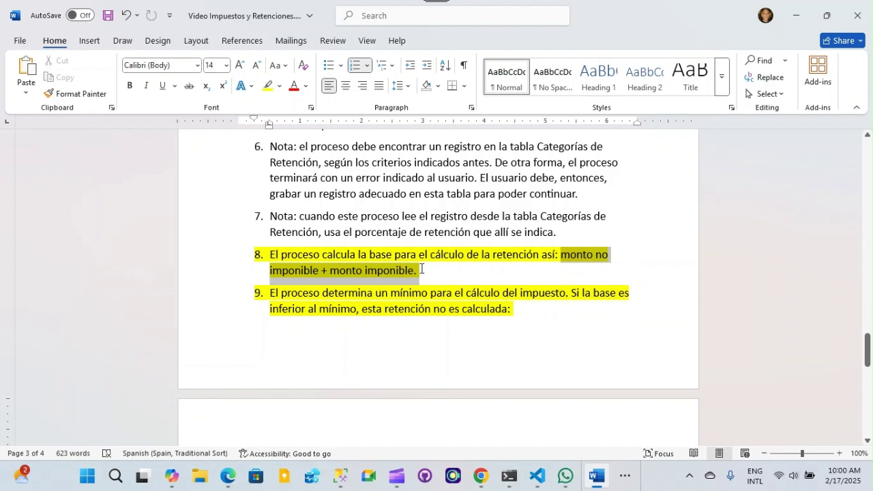
{"action": "left_click_drag", "start_coordinate": [421, 269], "coordinate": [421, 269]}
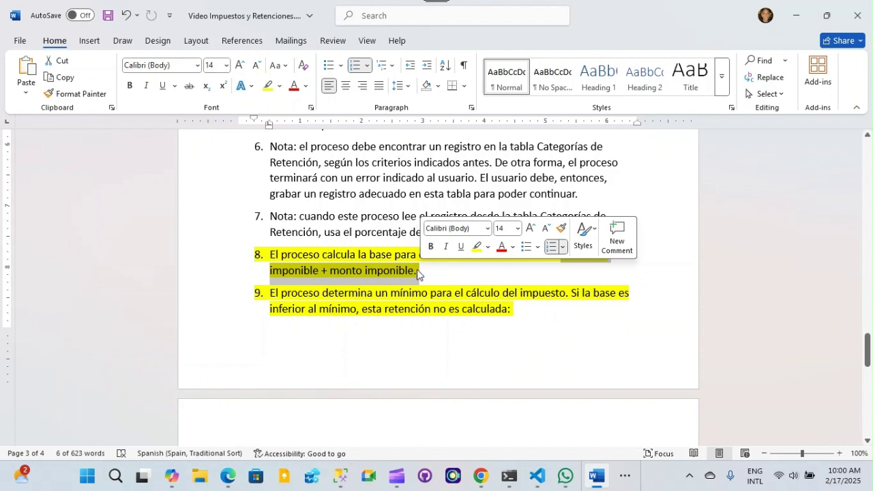
{"action": "left_click", "coordinate": [471, 343]}
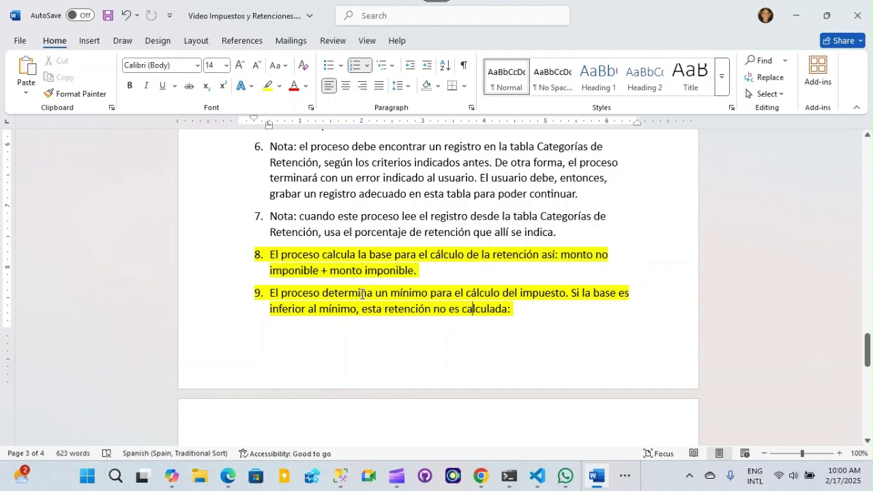
Step: Highlight the phrase on determining a minimum in item 9 and review its rule for a minimum given in the Categoría de Retención record
{"action": "left_click_drag", "start_coordinate": [363, 294], "coordinate": [499, 295]}
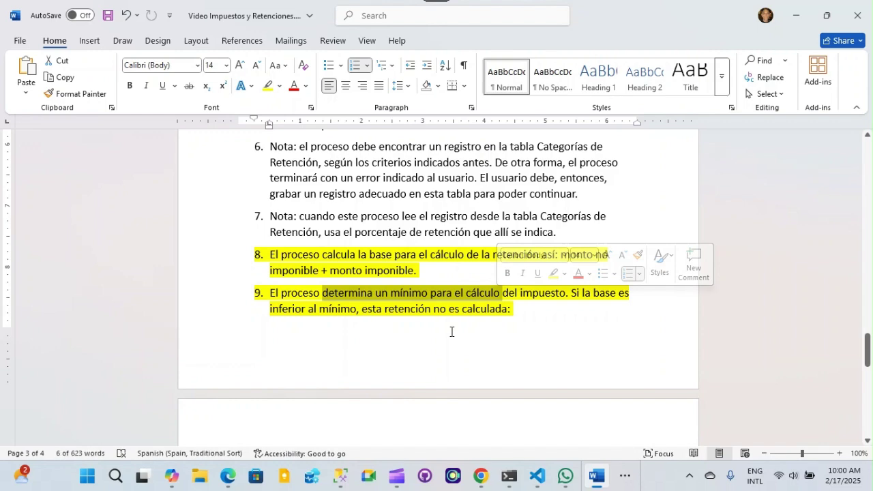
{"action": "scroll", "coordinate": [452, 332], "scroll_direction": "down", "scroll_amount": 5}
{"action": "scroll", "coordinate": [452, 330], "scroll_direction": "down", "scroll_amount": 3}
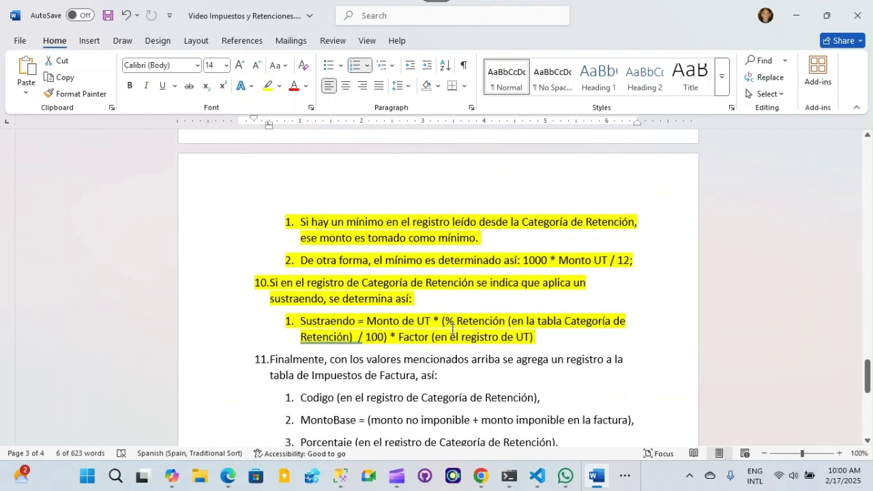
{"action": "left_click_drag", "start_coordinate": [333, 191], "coordinate": [493, 206]}
Step: Highlight the fallback minimum formula "1000 * Monto UT / 12" in the second rule under item 9
{"action": "left_click_drag", "start_coordinate": [339, 230], "coordinate": [549, 231]}
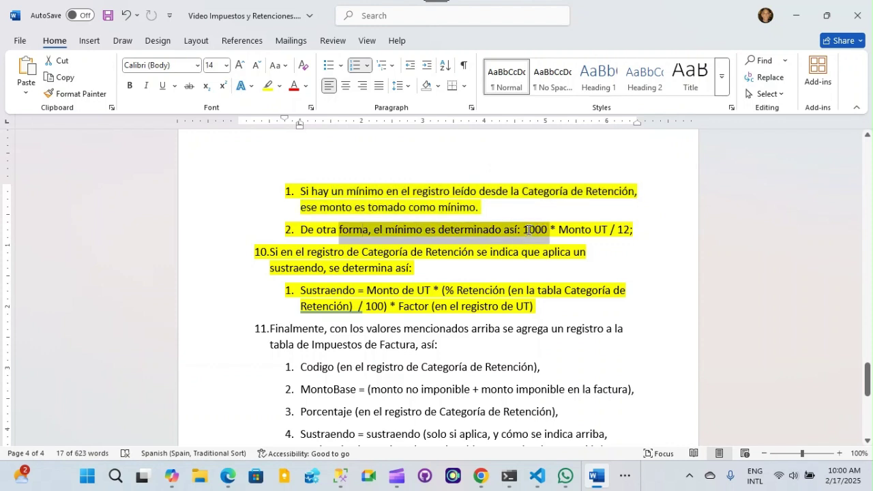
{"action": "left_click", "coordinate": [394, 235]}
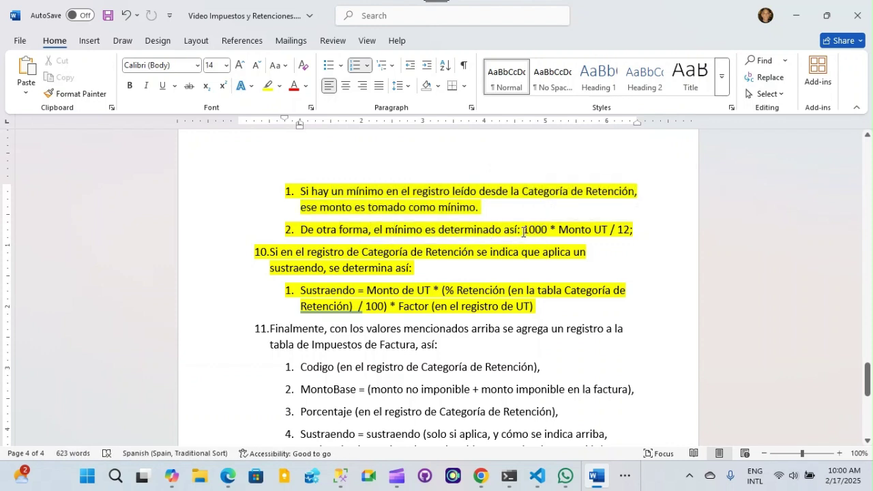
{"action": "left_click_drag", "start_coordinate": [523, 232], "coordinate": [629, 232]}
{"action": "left_click", "coordinate": [629, 259]}
{"action": "left_click_drag", "start_coordinate": [522, 232], "coordinate": [630, 232]}
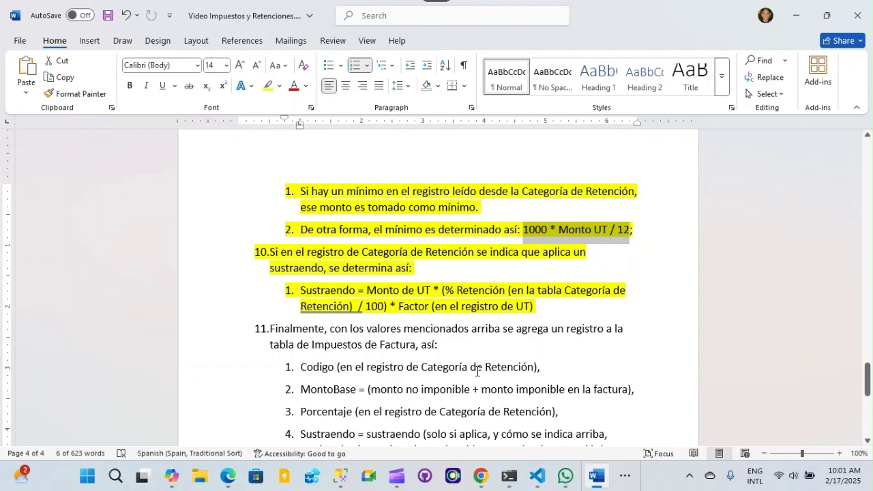
Step: Switch back to contabm in Chrome and open the Categorías de retención table to check the Mínimo values and the note on them
{"action": "left_click", "coordinate": [482, 478]}
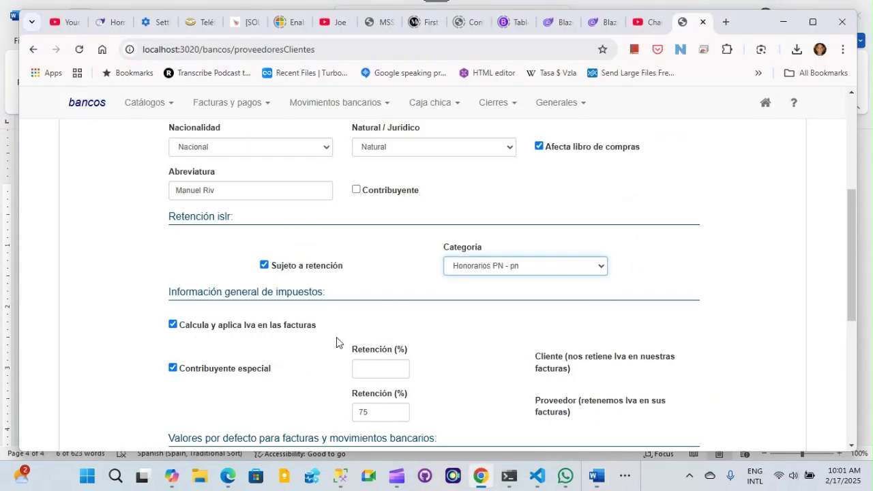
{"action": "scroll", "coordinate": [337, 343], "scroll_direction": "up", "scroll_amount": 5}
{"action": "left_click", "coordinate": [140, 105]}
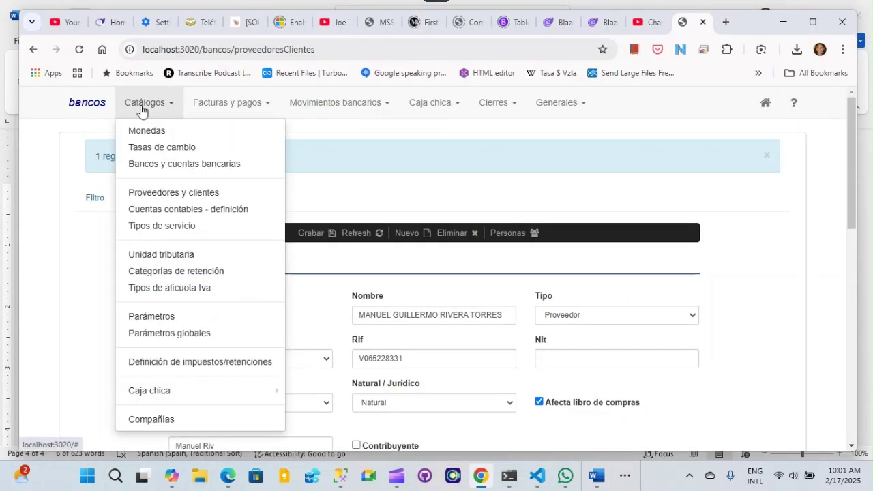
{"action": "left_click", "coordinate": [168, 273]}
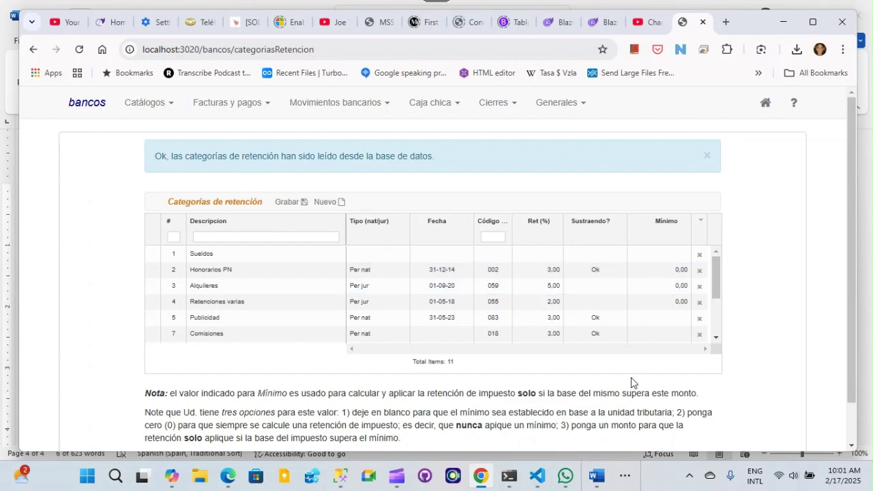
Step: Return to the Word notes and highlight the Sustraendo formula under item 10, from "Monto de UT" to "Factor (en el registro de UT)"
{"action": "left_click", "coordinate": [597, 477]}
{"action": "scroll", "coordinate": [423, 295], "scroll_direction": "down", "scroll_amount": 3}
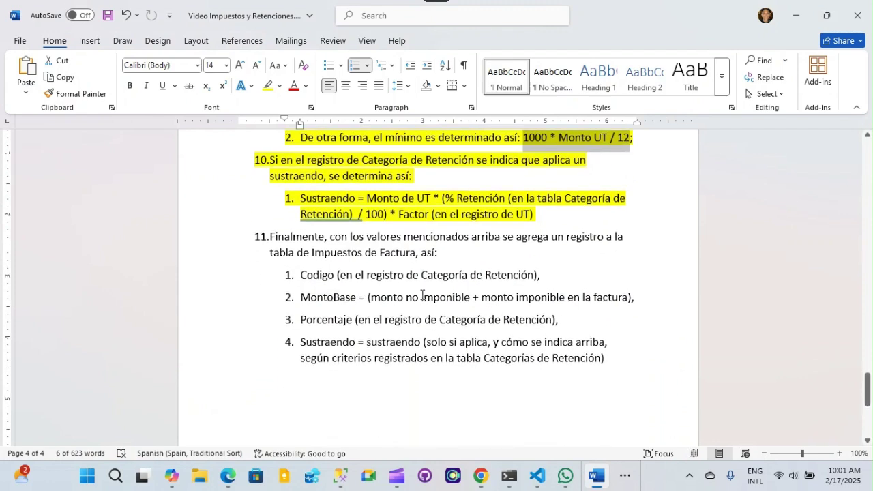
{"action": "scroll", "coordinate": [422, 295], "scroll_direction": "up", "scroll_amount": 1}
{"action": "left_click", "coordinate": [402, 228]}
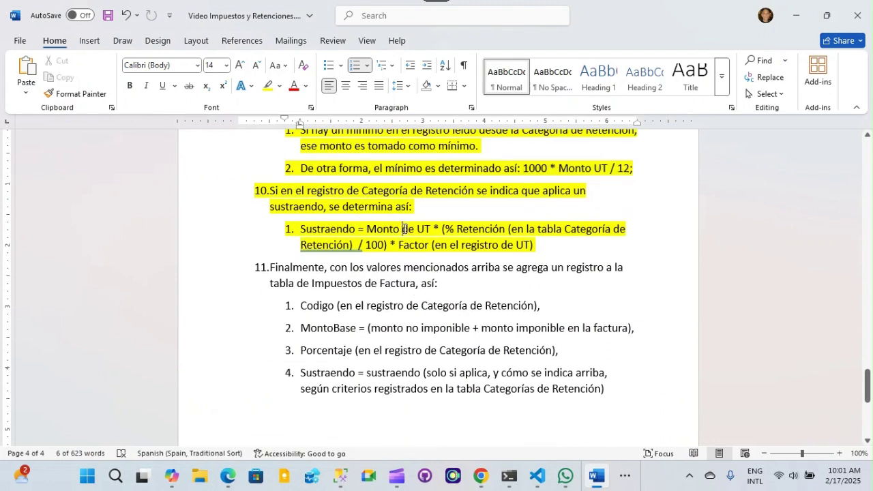
{"action": "left_click_drag", "start_coordinate": [368, 230], "coordinate": [543, 244]}
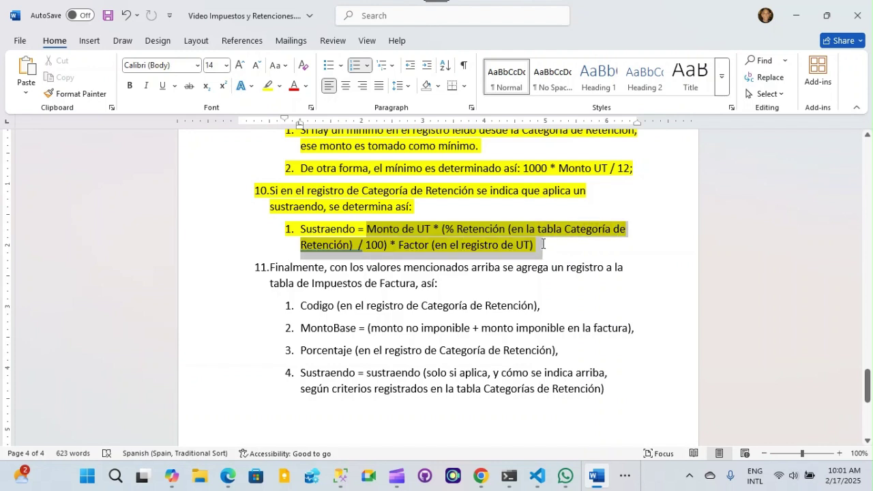
{"action": "left_click_drag", "start_coordinate": [543, 244], "coordinate": [556, 244]}
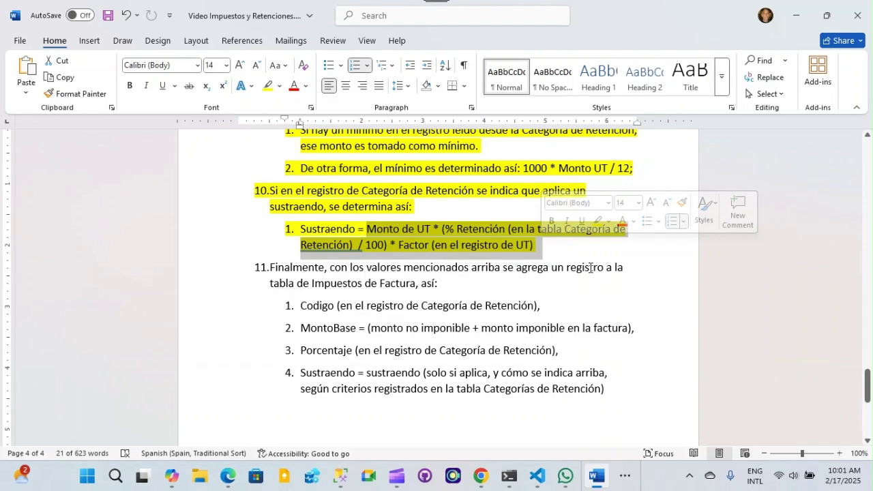
Step: Review item 11 on the record added to Impuestos de Factura and highlight its Codigo line
{"action": "scroll", "coordinate": [586, 312], "scroll_direction": "down", "scroll_amount": 1}
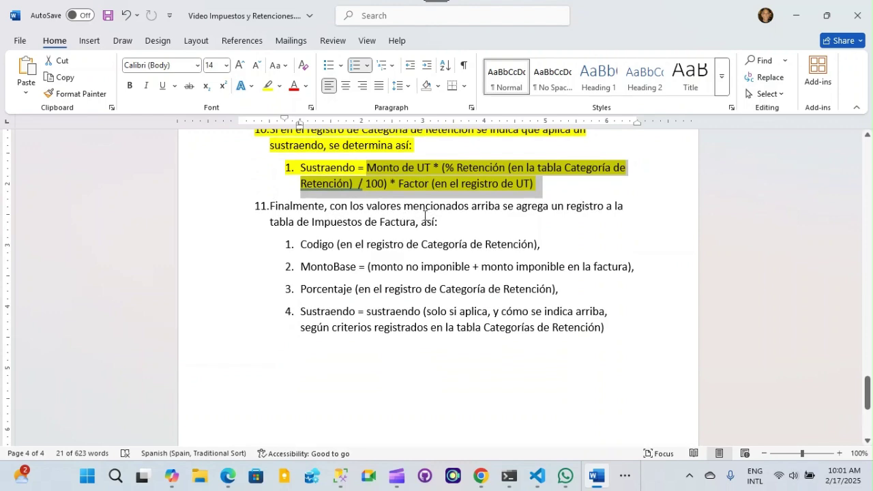
{"action": "scroll", "coordinate": [423, 211], "scroll_direction": "up", "scroll_amount": 3}
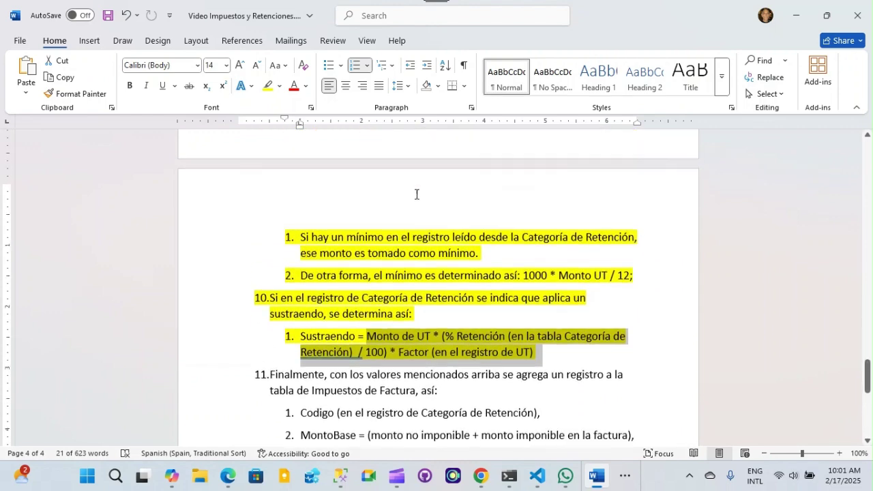
{"action": "scroll", "coordinate": [416, 195], "scroll_direction": "down", "scroll_amount": 2}
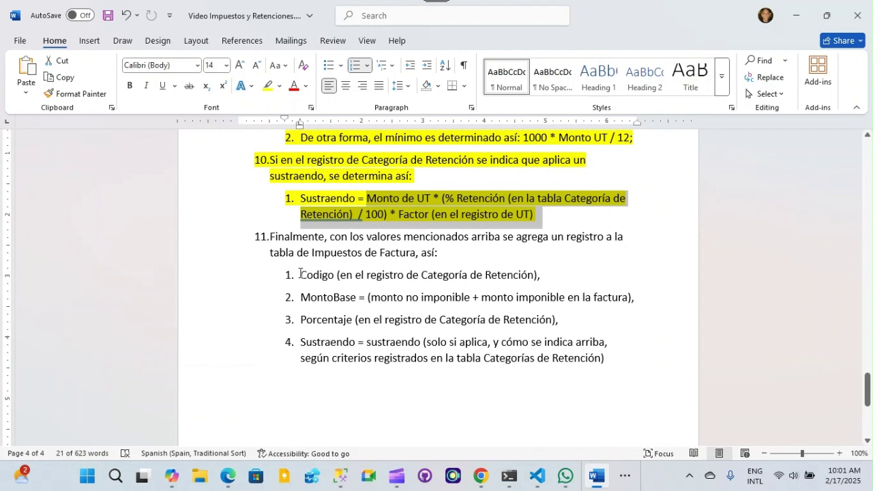
{"action": "left_click_drag", "start_coordinate": [301, 274], "coordinate": [546, 276]}
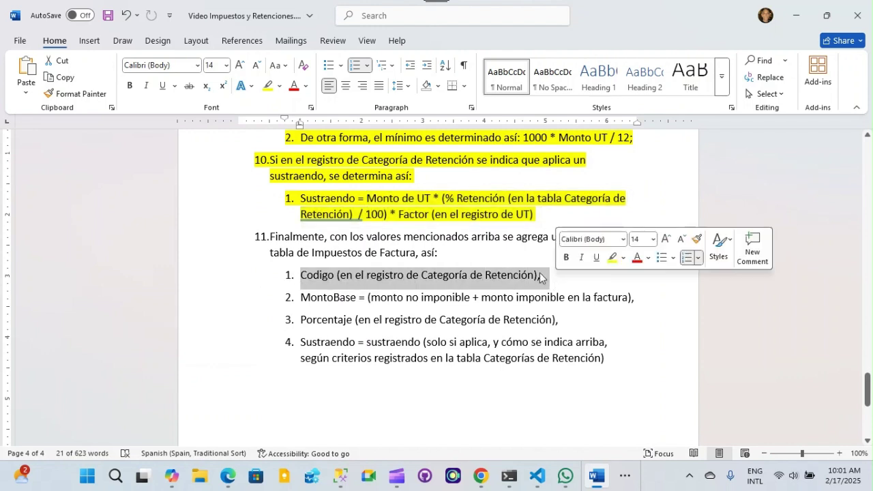
Step: Check the Código column of Categorías de retención in Chrome, and select the MontoBase and Porcentaje lines under item 11 in the Word notes
{"action": "left_click", "coordinate": [482, 477]}
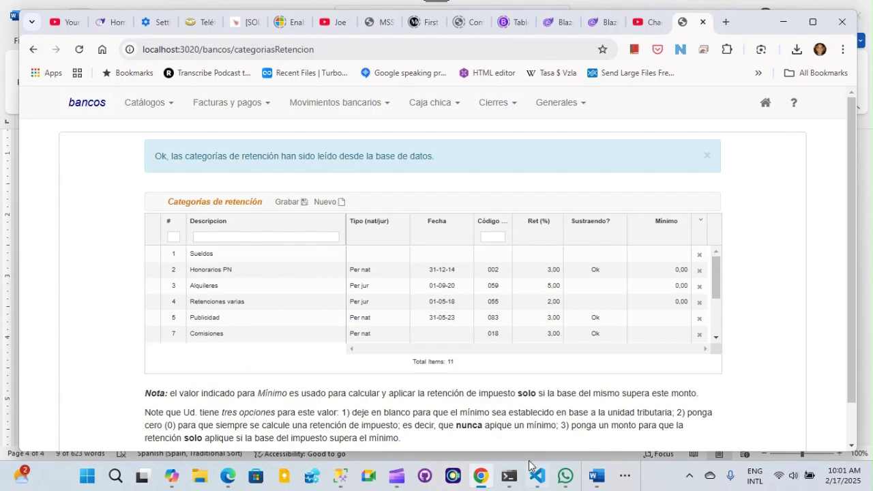
{"action": "left_click", "coordinate": [596, 479]}
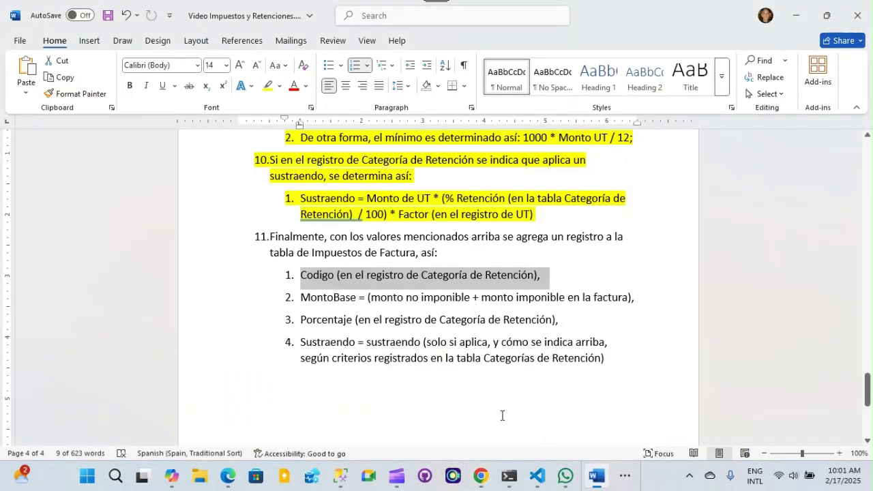
{"action": "left_click_drag", "start_coordinate": [308, 300], "coordinate": [634, 298]}
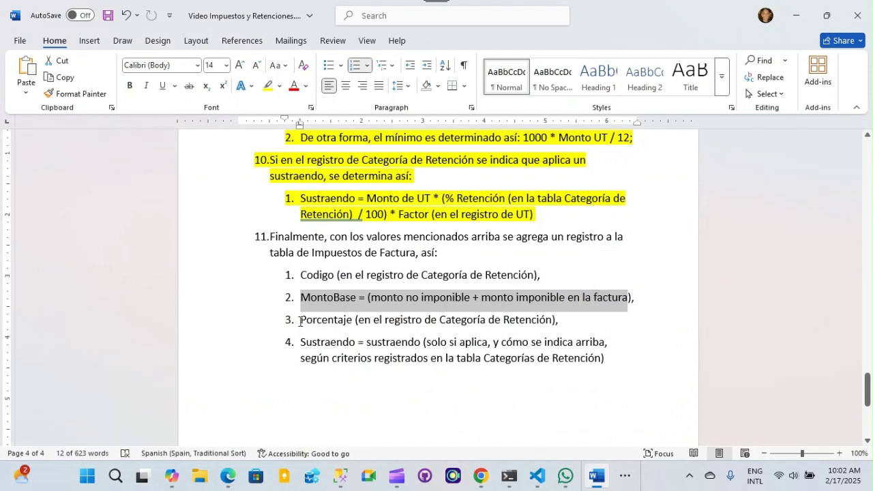
{"action": "left_click_drag", "start_coordinate": [302, 321], "coordinate": [591, 324]}
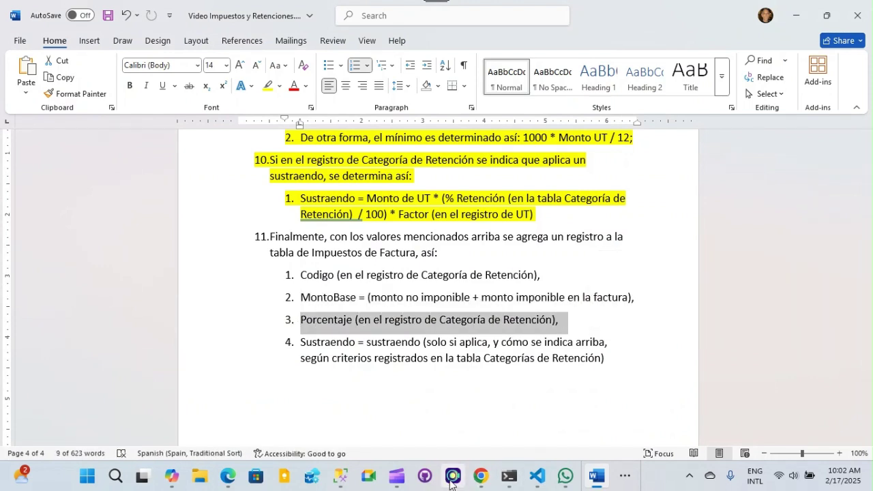
Step: Check the Ret (%) column in Chrome, and select "tabla Categorías de Retención" in the Sustraendo line of the Word notes
{"action": "left_click", "coordinate": [482, 481]}
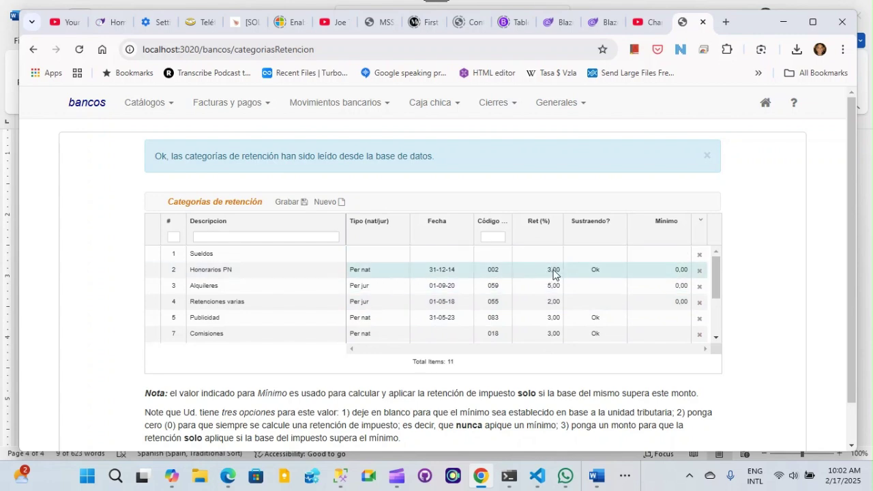
{"action": "left_click", "coordinate": [594, 478]}
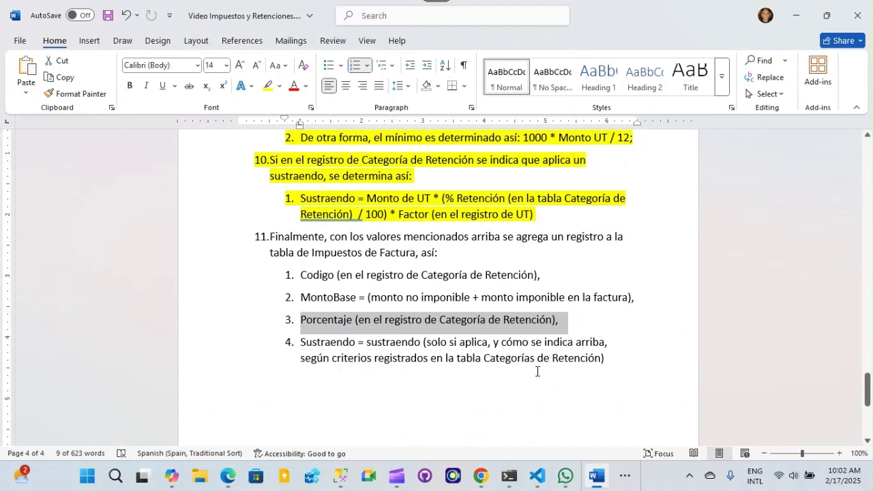
{"action": "left_click_drag", "start_coordinate": [460, 357], "coordinate": [590, 360]}
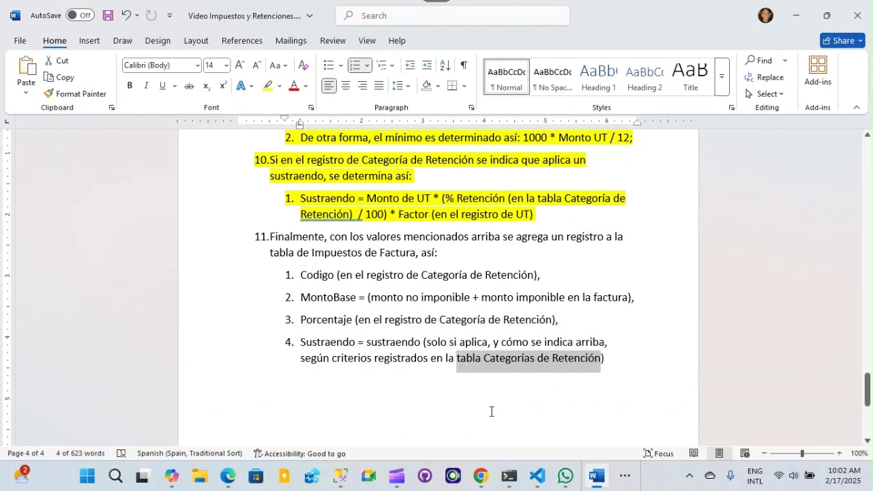
Step: Switch back to contabm in Chrome and review the Categorías de retención table down to the note on the Mínimo options
{"action": "left_click", "coordinate": [480, 475]}
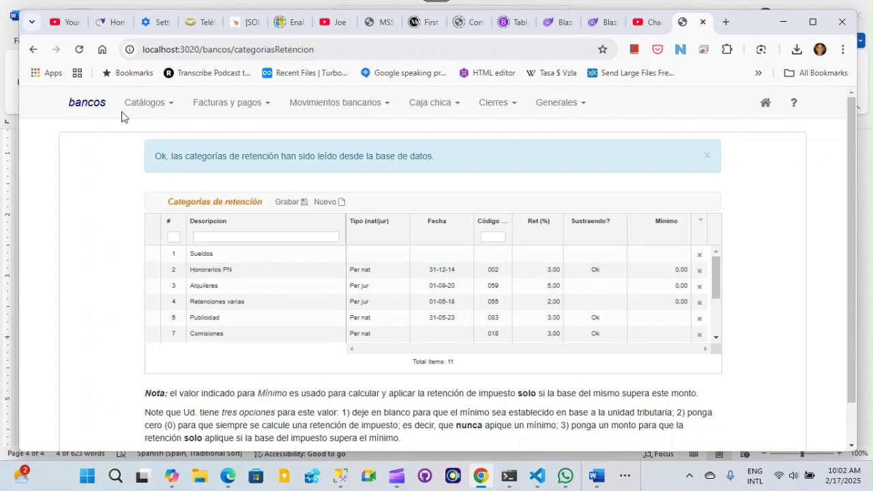
{"action": "scroll", "coordinate": [499, 270], "scroll_direction": "down", "scroll_amount": 1}
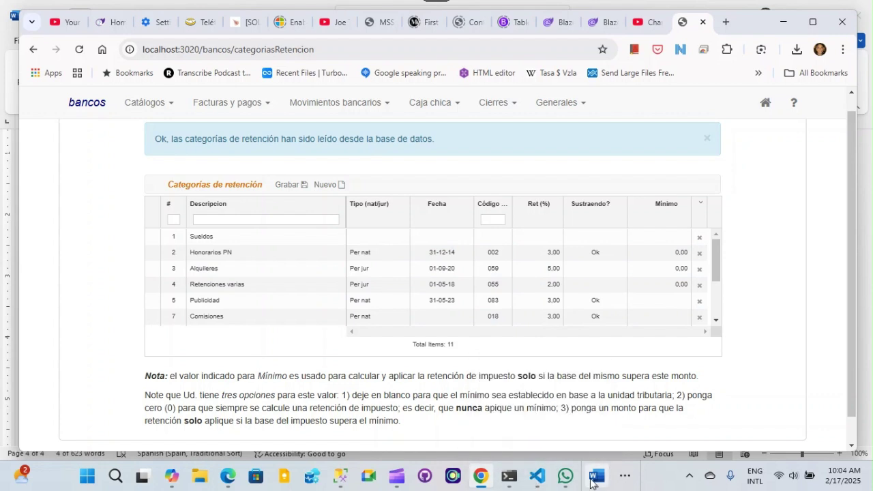
{"action": "mouse_move", "coordinate": [594, 481]}
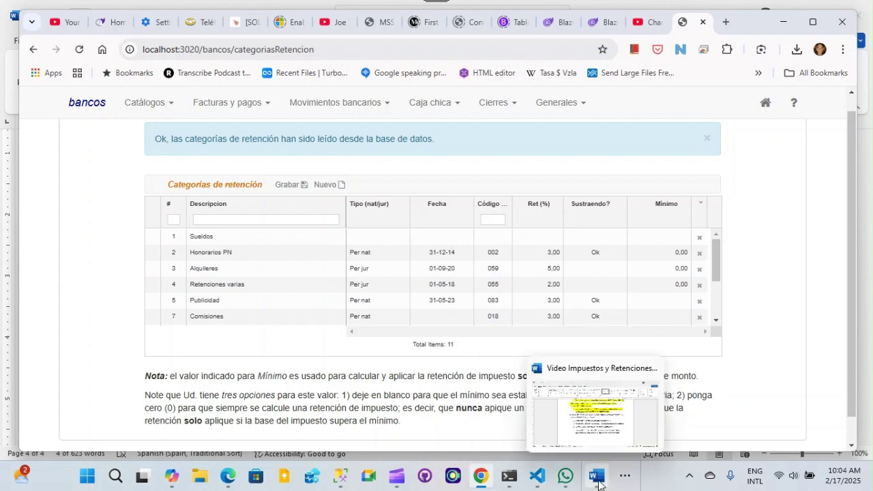